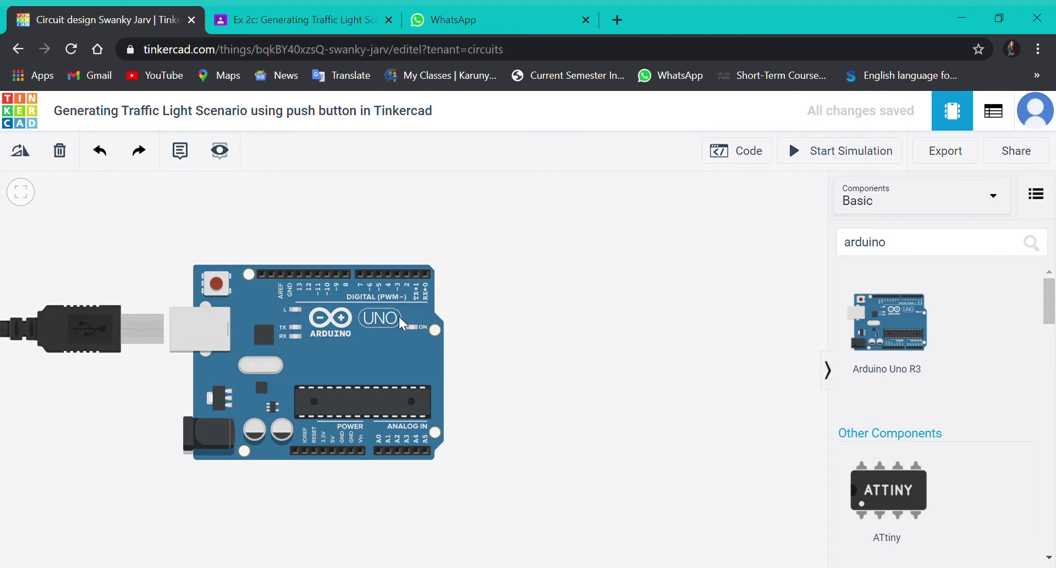
- Search components for 'bread' and place a Breadboard Small to the right of the Arduino Uno
left_click(978, 245)
key("BackSpace")
key("BackSpace")
key("BackSpace")
key("BackSpace")
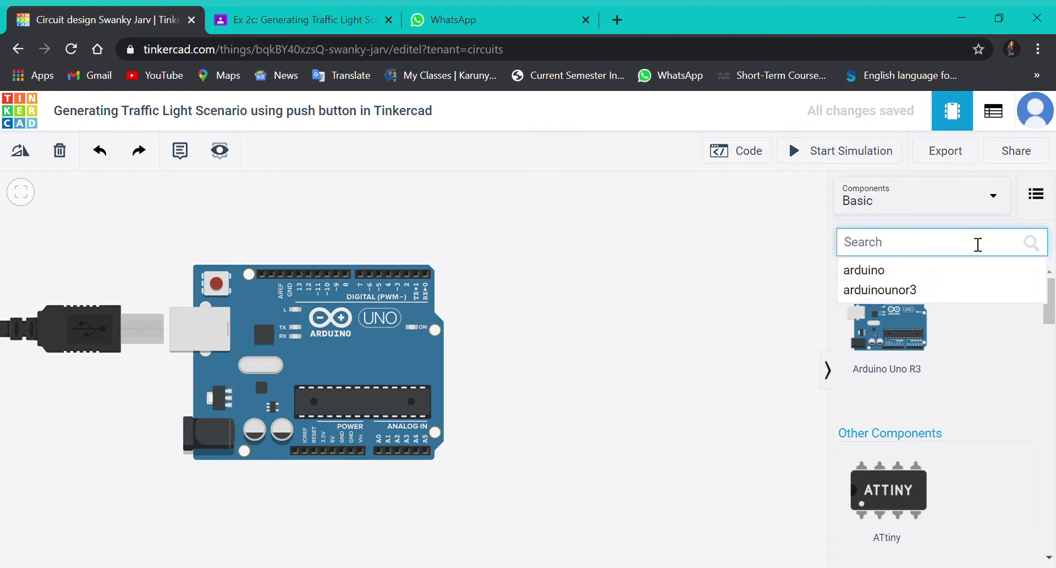
type("bread")
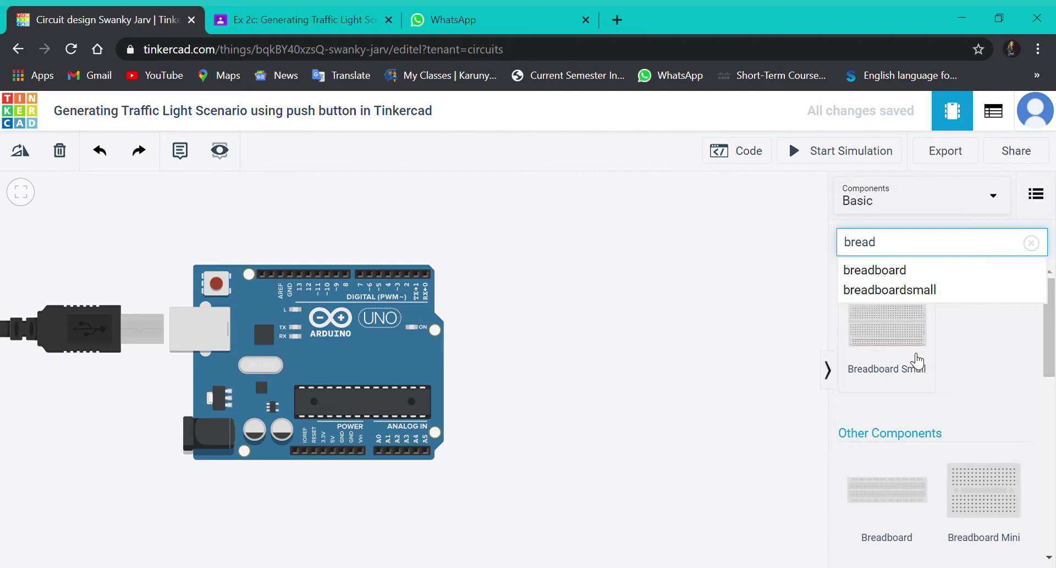
left_click_drag(917, 362, 615, 360)
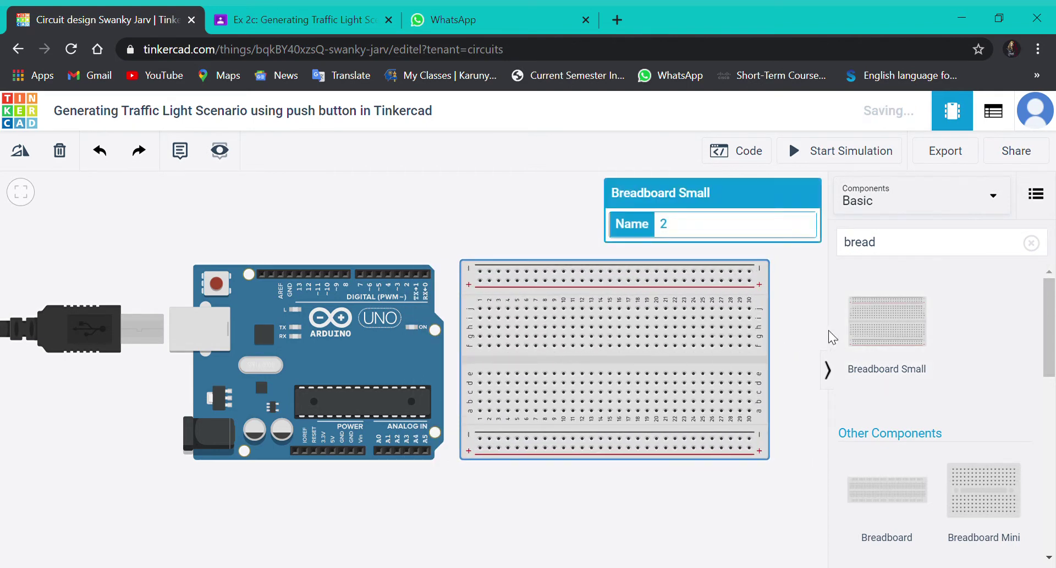
left_click(807, 332)
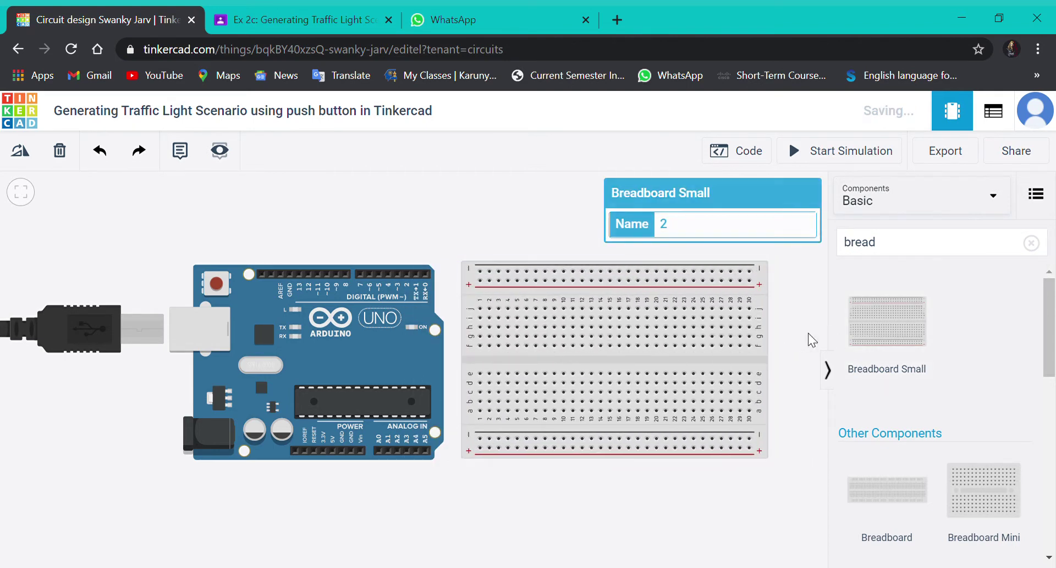
left_click(1032, 243)
- Place three LEDs side by side in a row on the breadboard's upper half
left_click_drag(1009, 333, 610, 315)
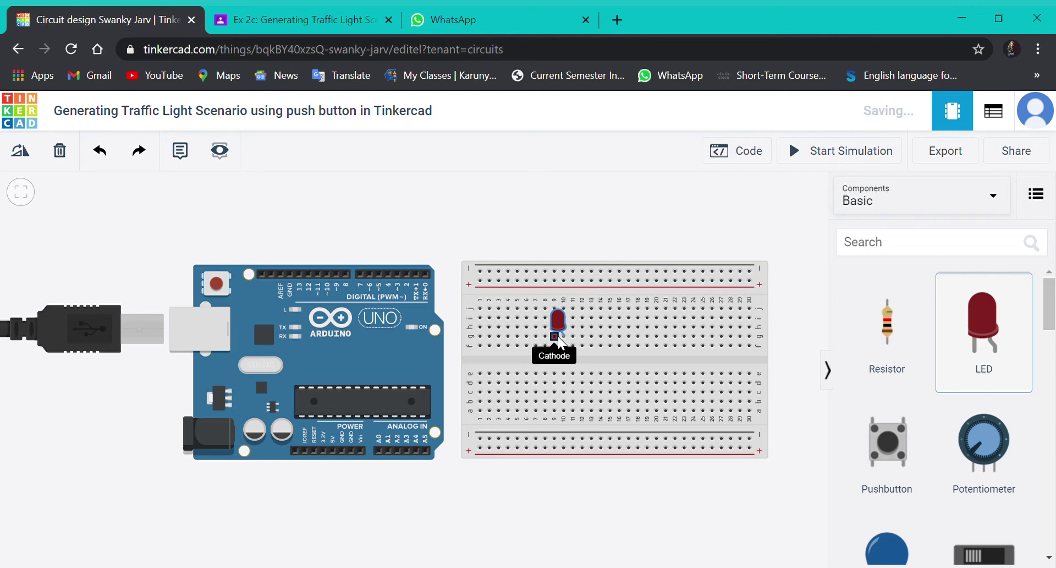
left_click(880, 324)
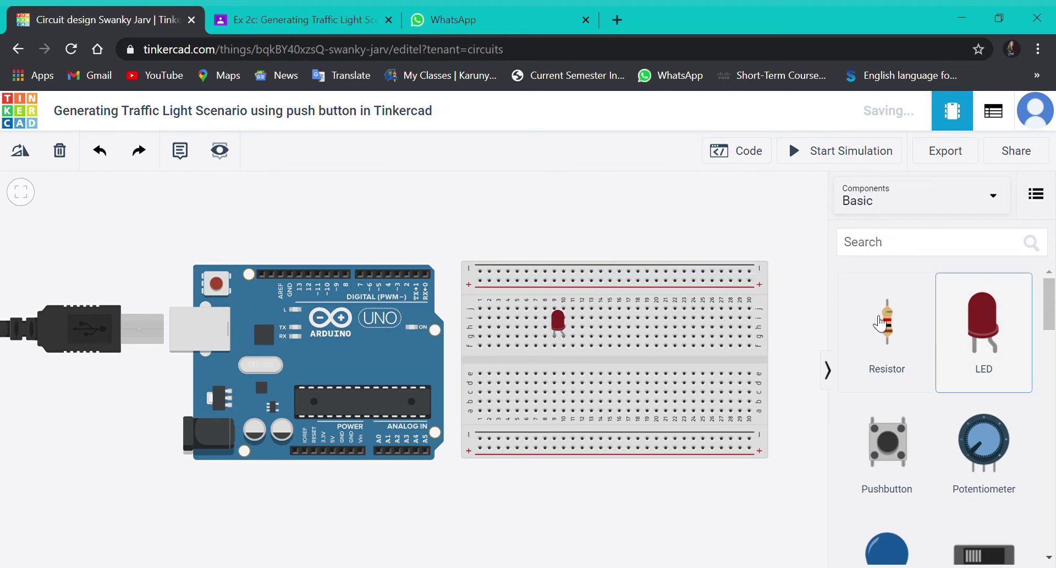
left_click_drag(984, 324, 601, 329)
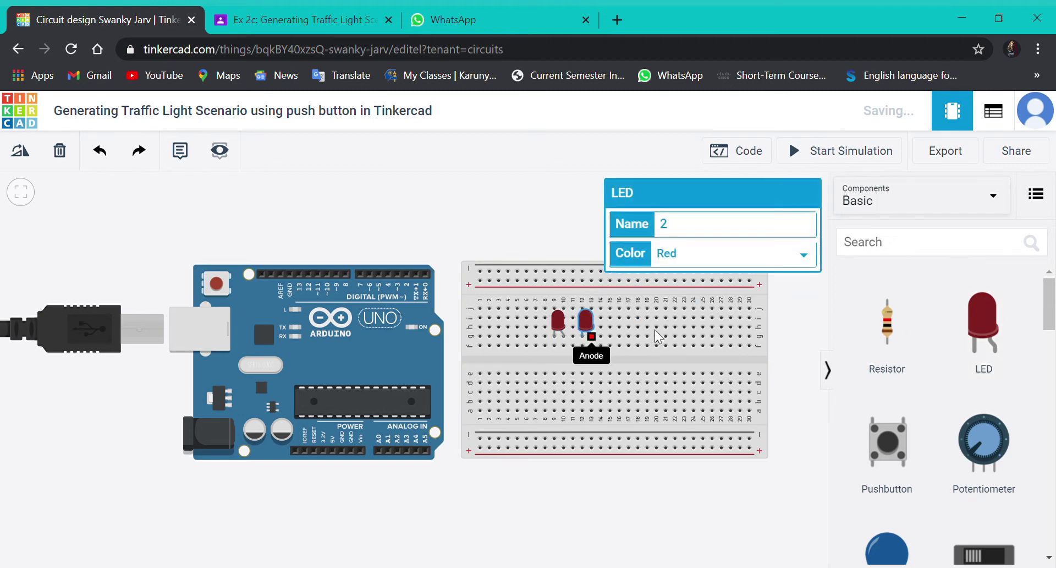
left_click(932, 326)
left_click_drag(931, 326, 650, 332)
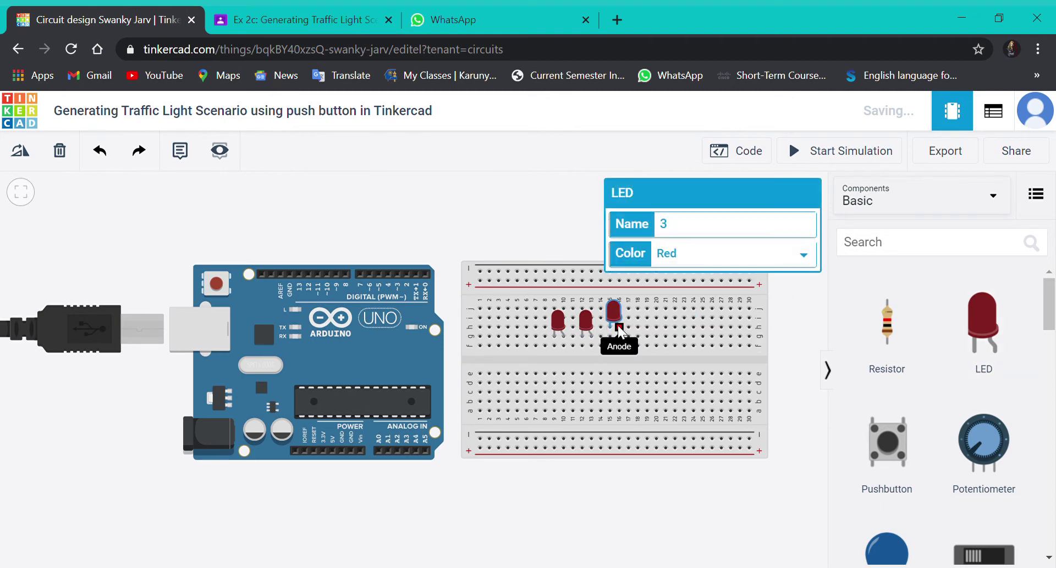
left_click_drag(616, 311, 614, 326)
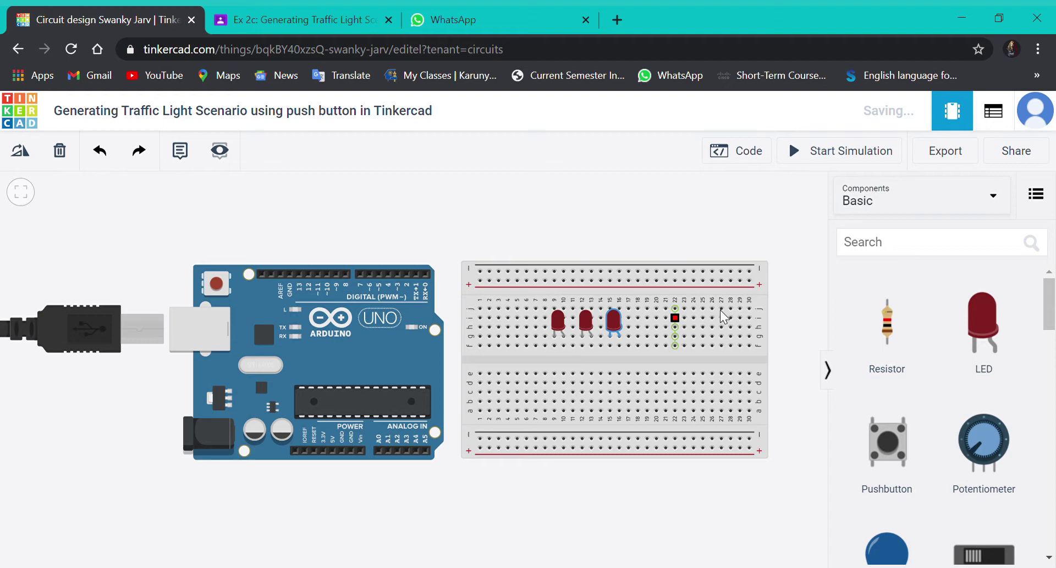
- Seat a pushbutton across the breadboard's centre gap and a 1 kΩ resistor below the first LED
left_click_drag(923, 442, 766, 392)
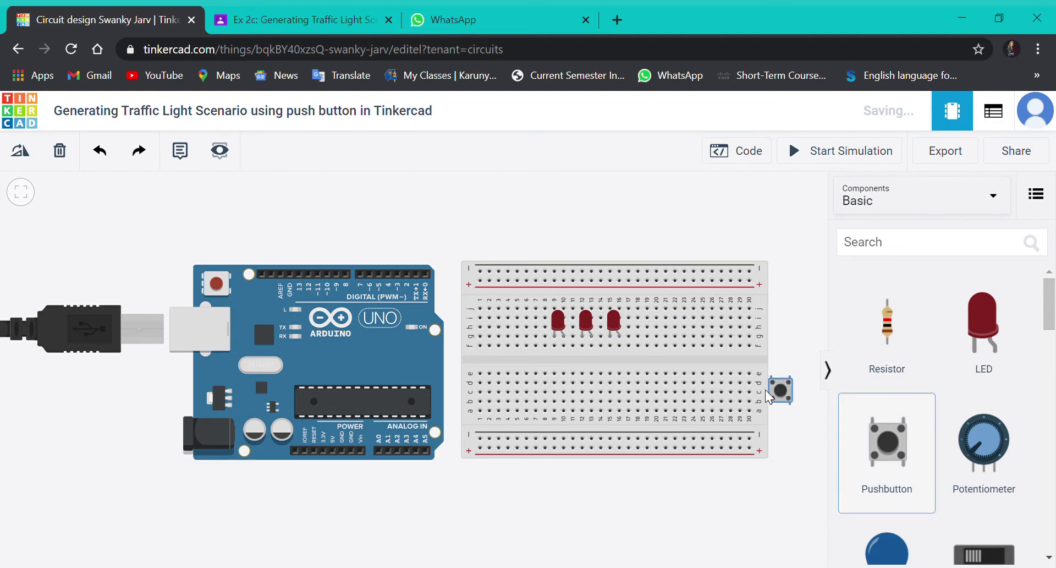
left_click_drag(701, 363, 702, 361)
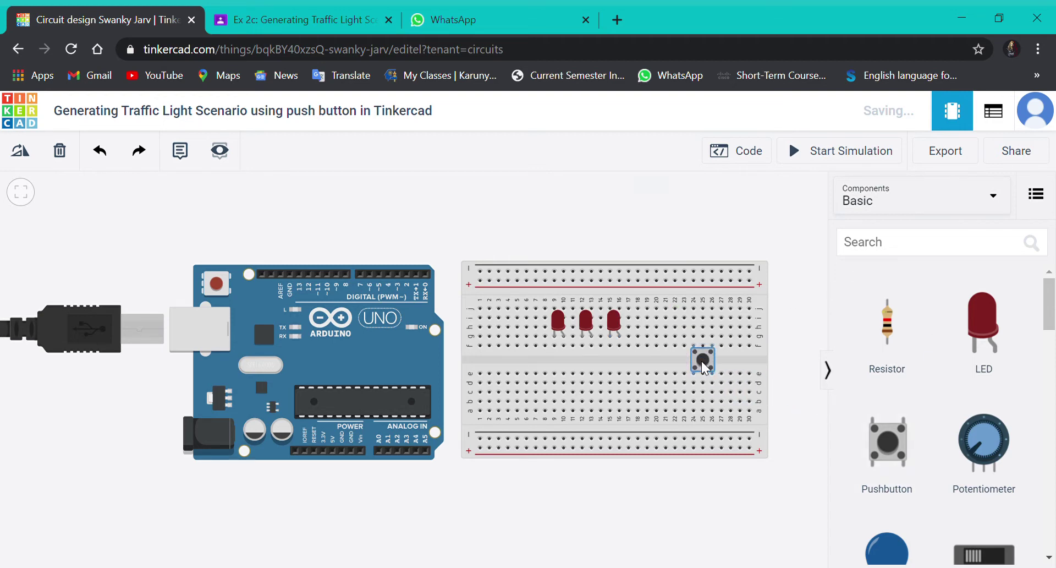
mouse_move(888, 368)
left_mouse_down()
mouse_move(639, 388)
mouse_move(546, 367)
left_mouse_up()
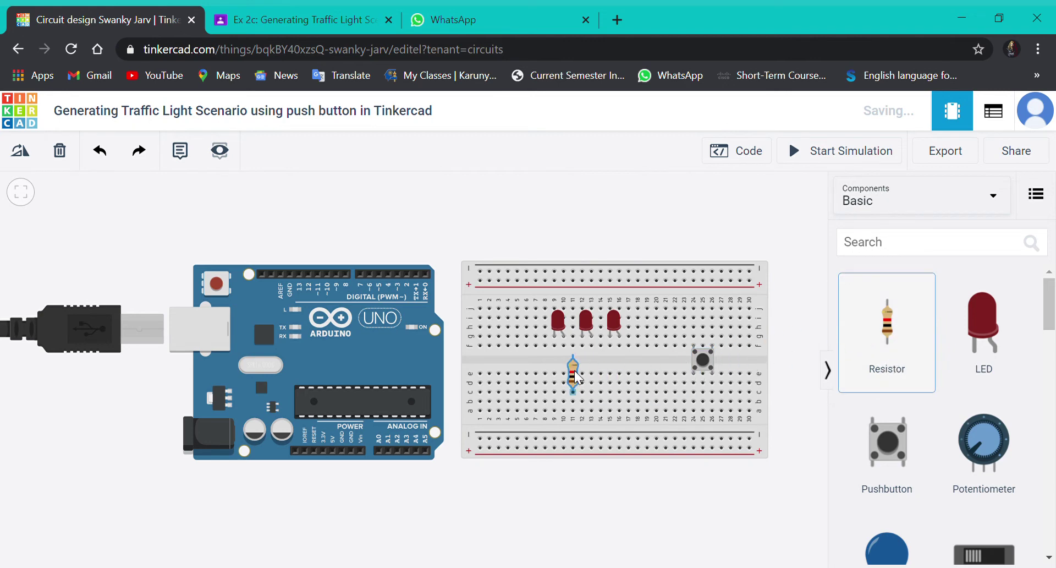
- Add 1 kΩ resistors under the second and third LEDs and one below the pushbutton
left_click(905, 335)
left_click_drag(905, 336, 594, 372)
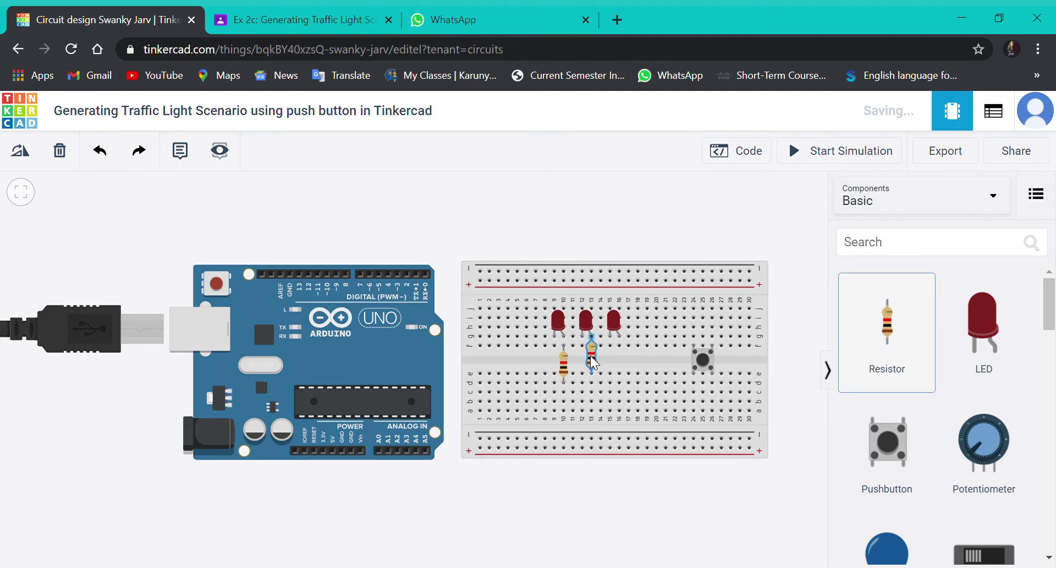
left_click(898, 324)
left_click_drag(899, 324, 634, 364)
left_click(906, 324)
left_click_drag(906, 324, 713, 410)
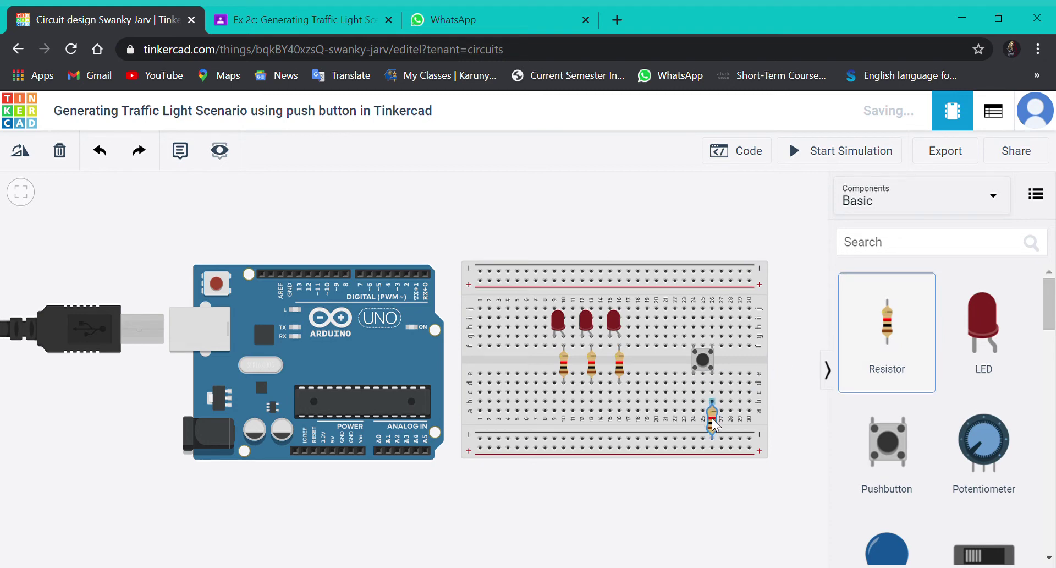
left_click(712, 417)
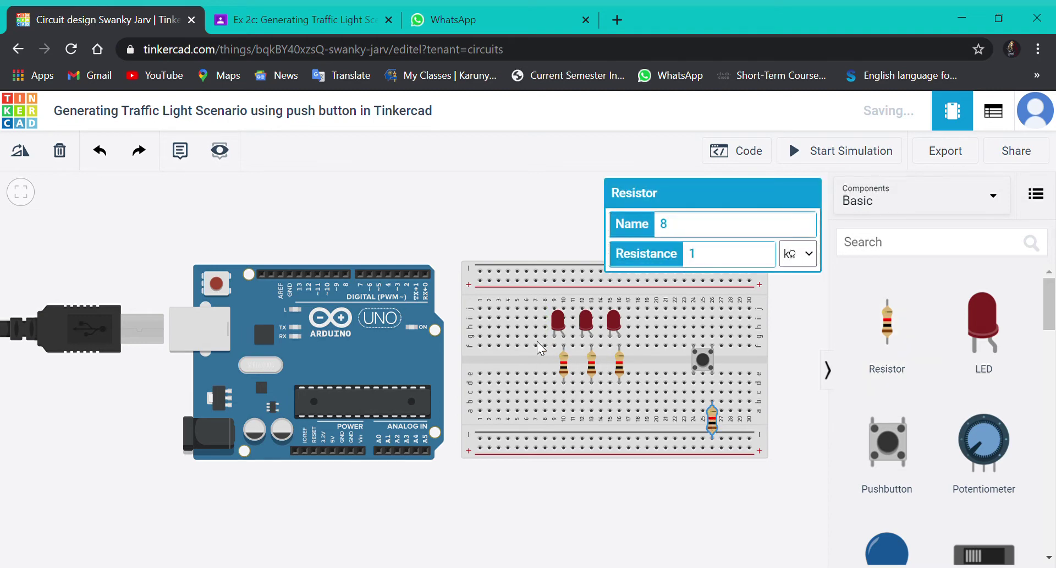
- Run a red wire from Arduino 5V to the bottom + rail and a wire from GND to the − rail
left_click(333, 450)
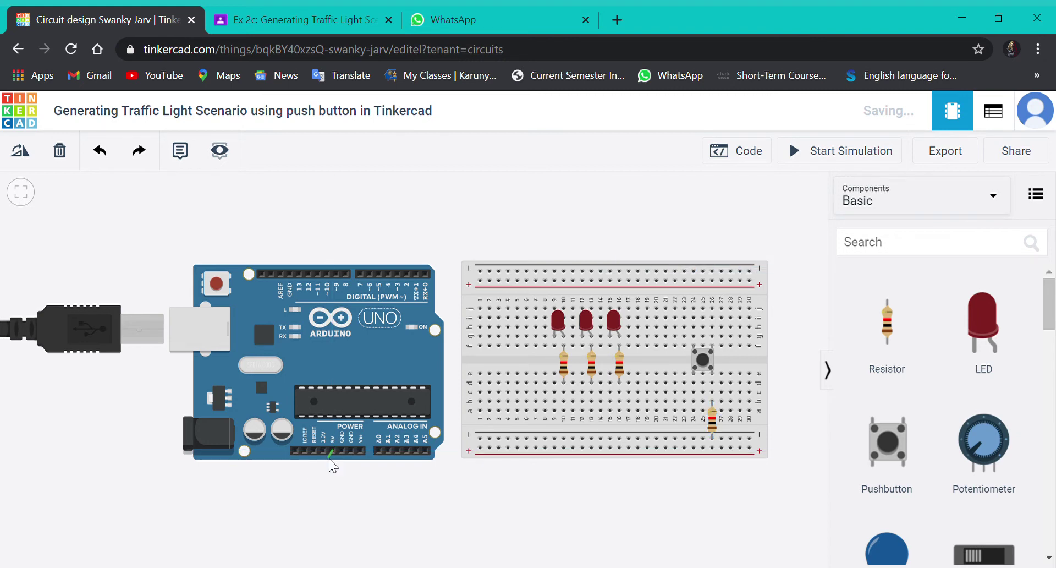
left_click(333, 469)
left_click(478, 469)
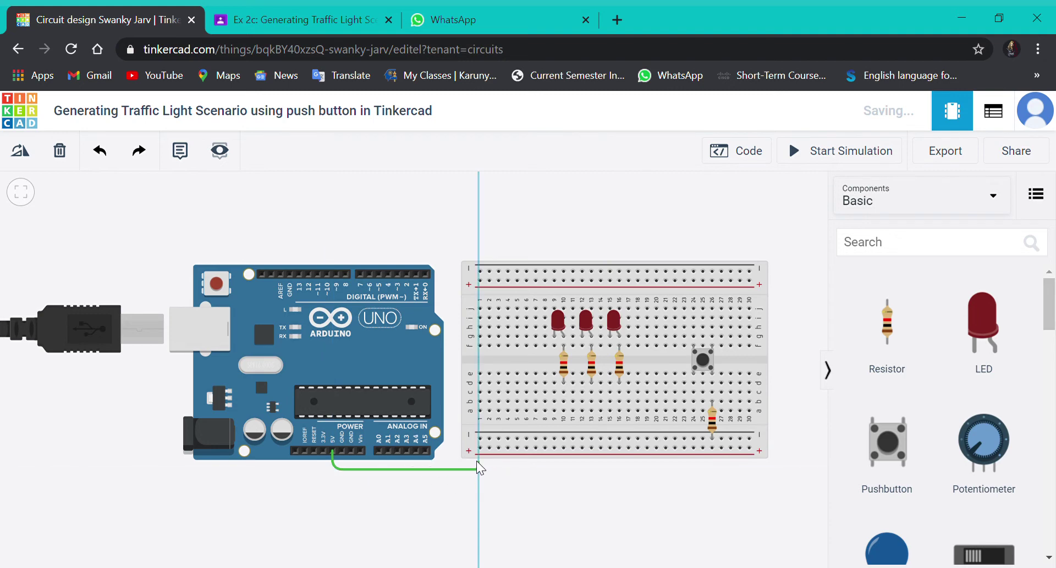
left_click(477, 450)
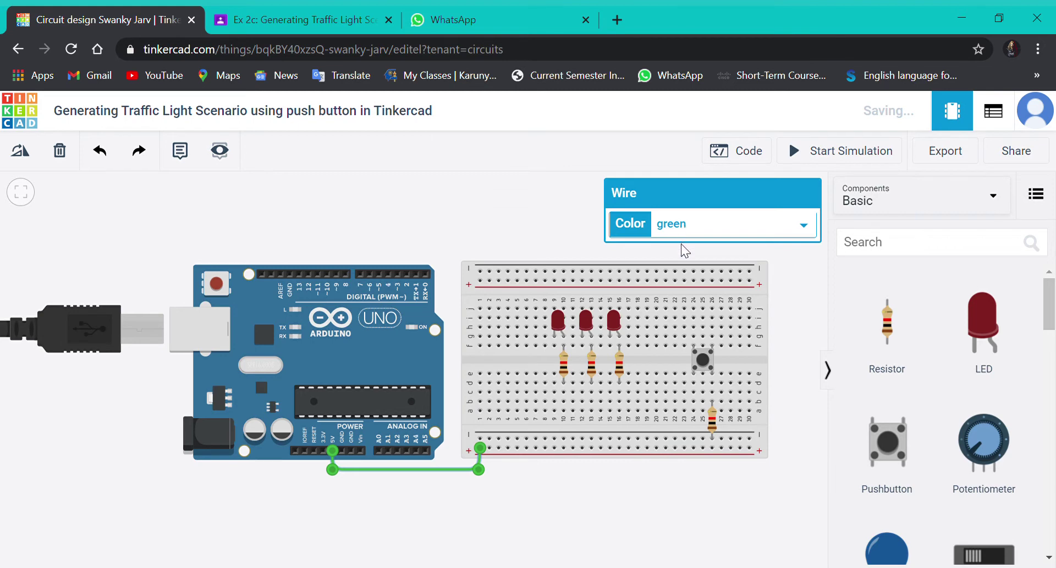
key("r")
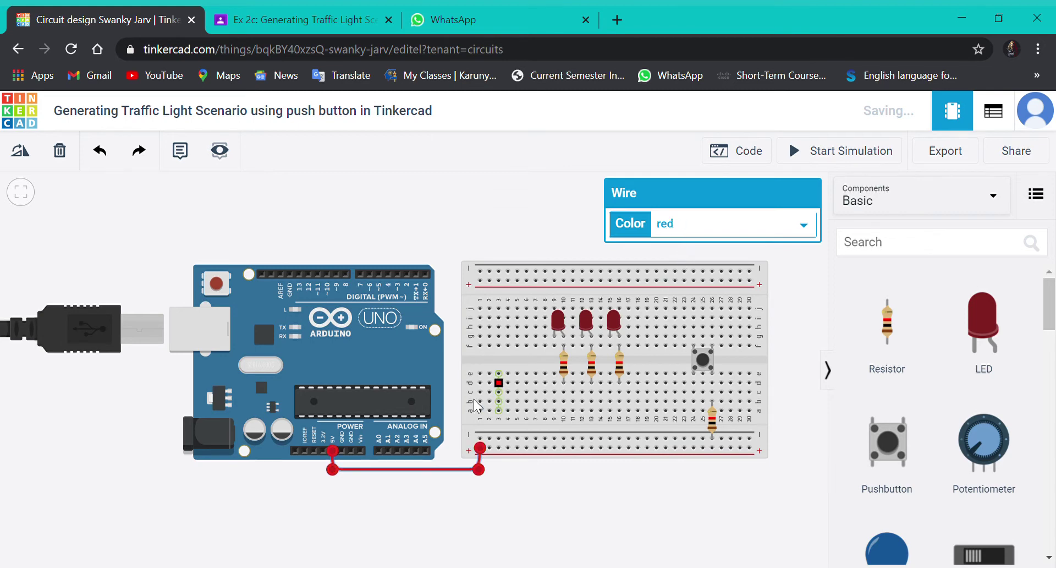
left_click(350, 446)
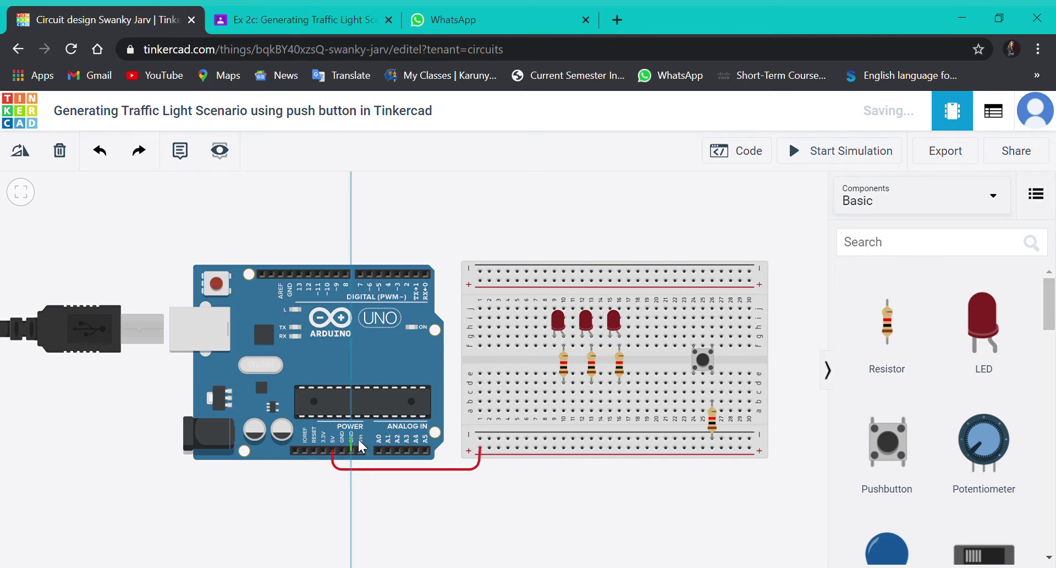
left_click(479, 438)
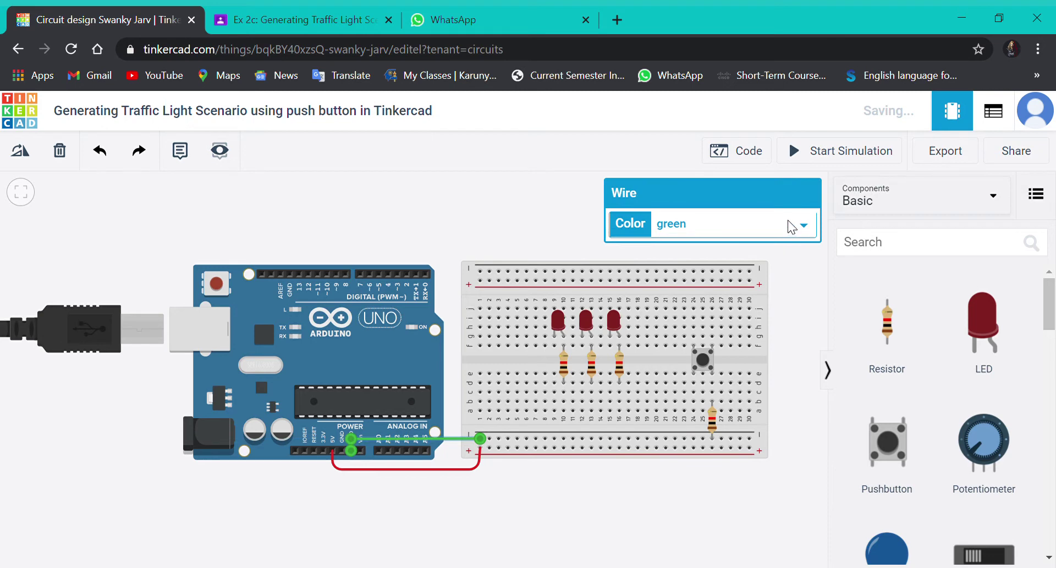
- Make the GND wire red and connect each LED's leg to the bottom rail with black wires
key("2")
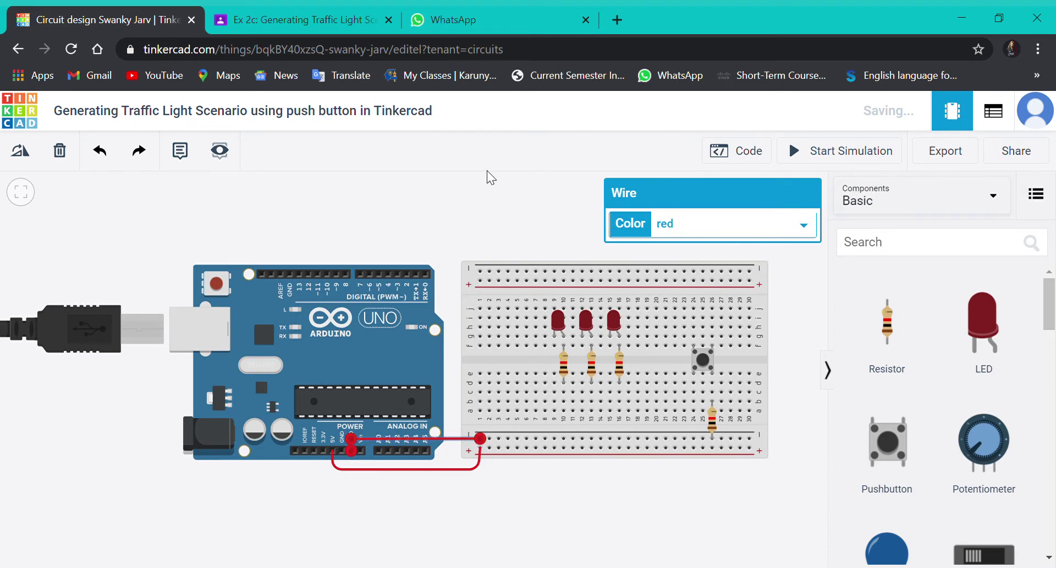
left_click(459, 180)
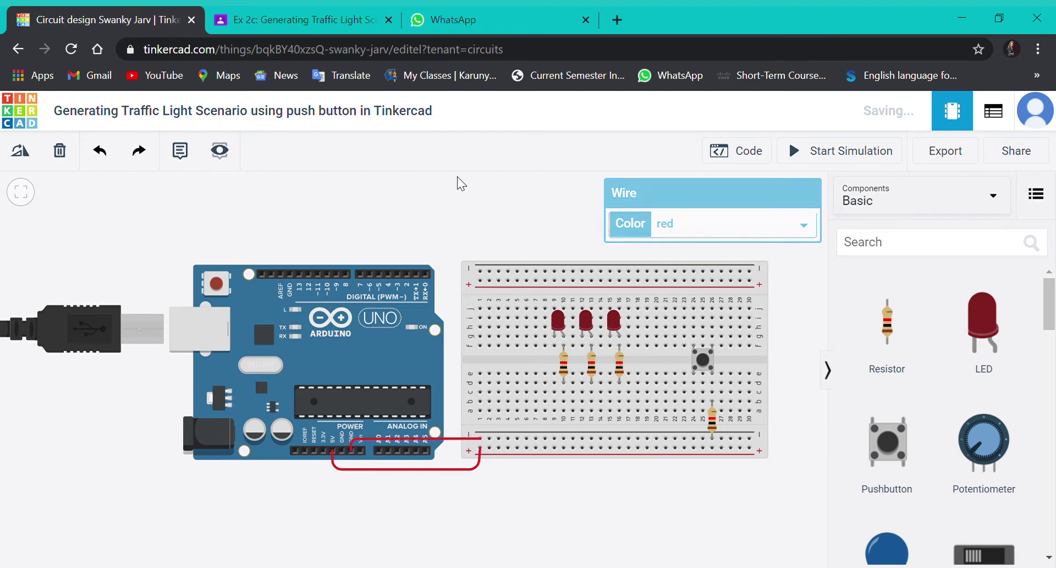
left_click(554, 345)
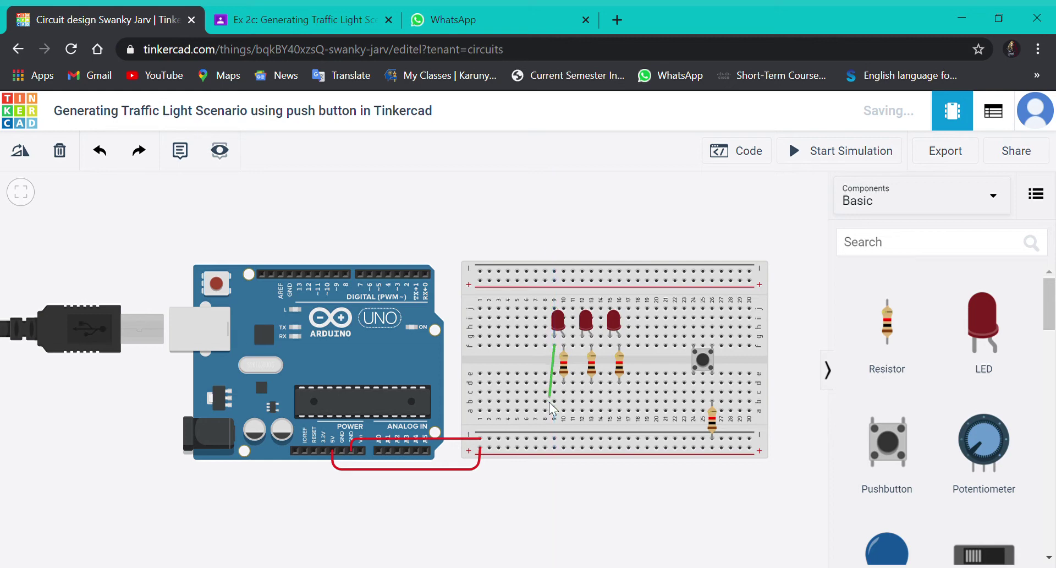
left_click(555, 439)
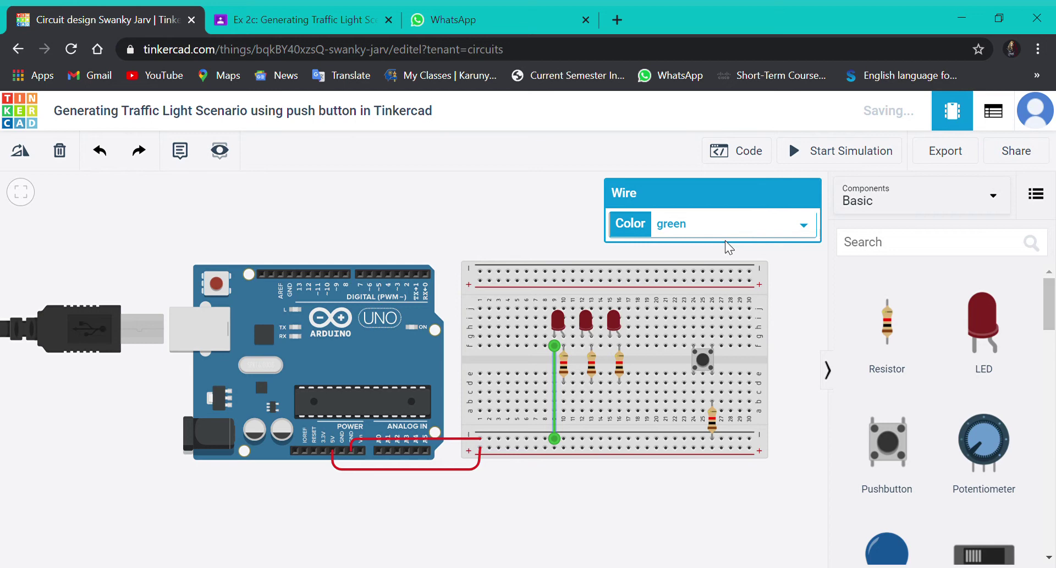
key("0")
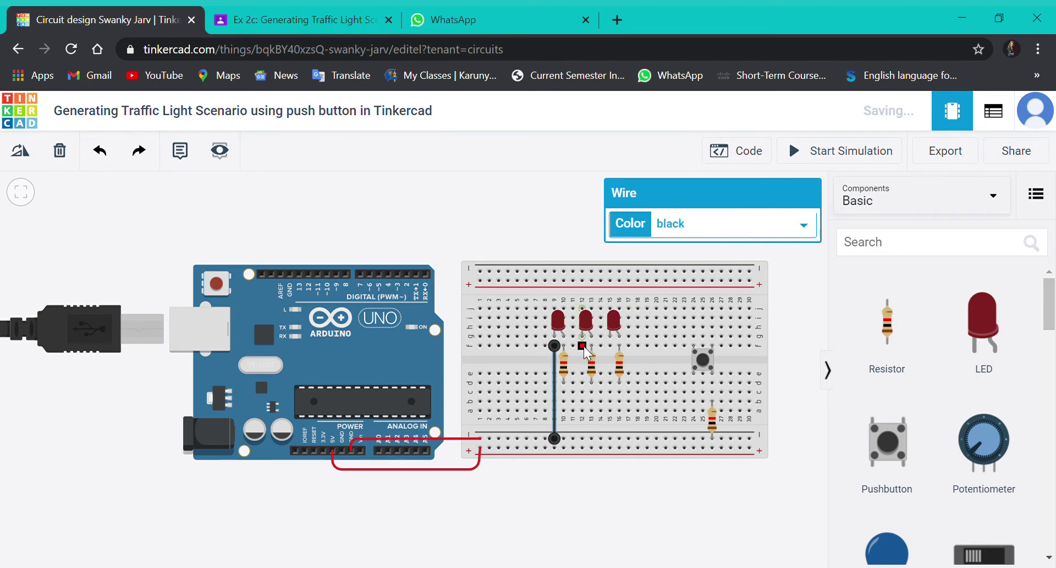
left_click(582, 346)
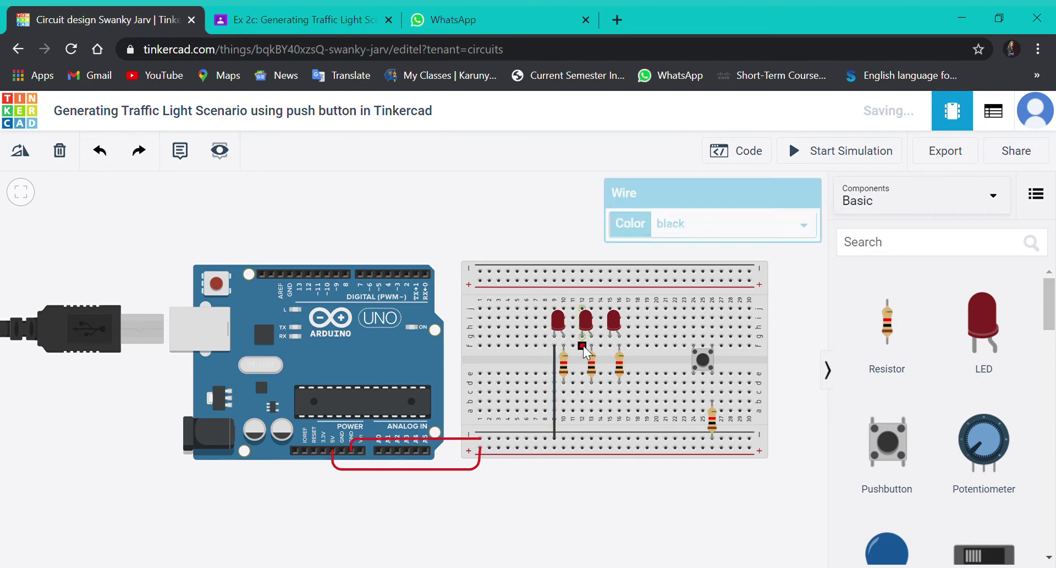
left_click(582, 439)
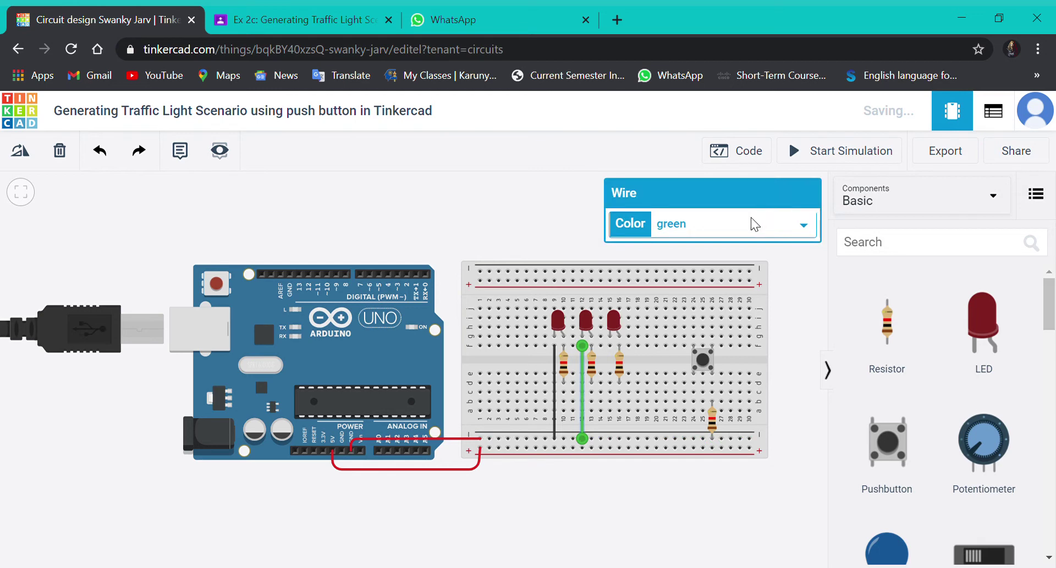
key("0")
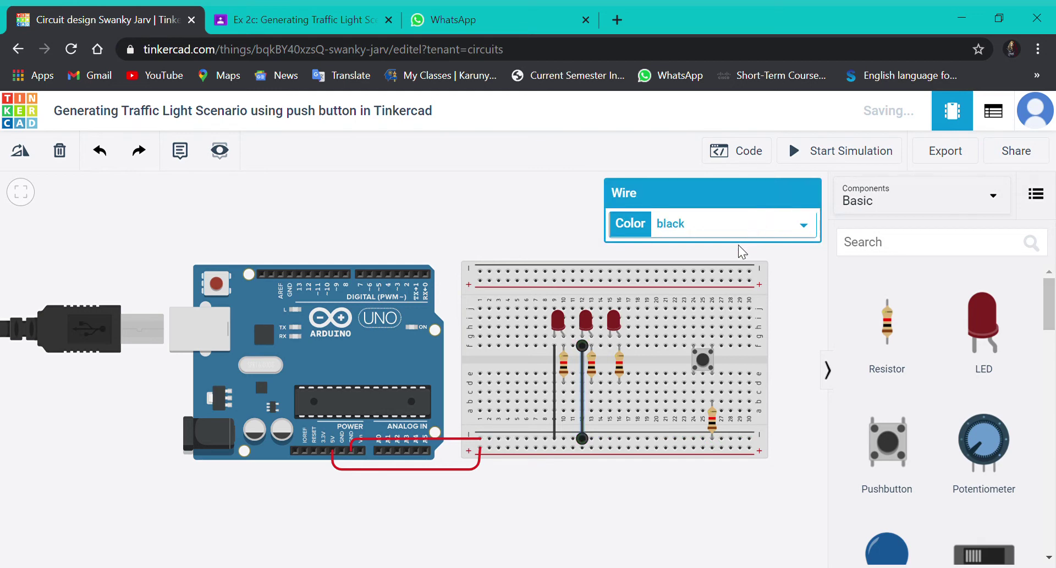
left_click(611, 346)
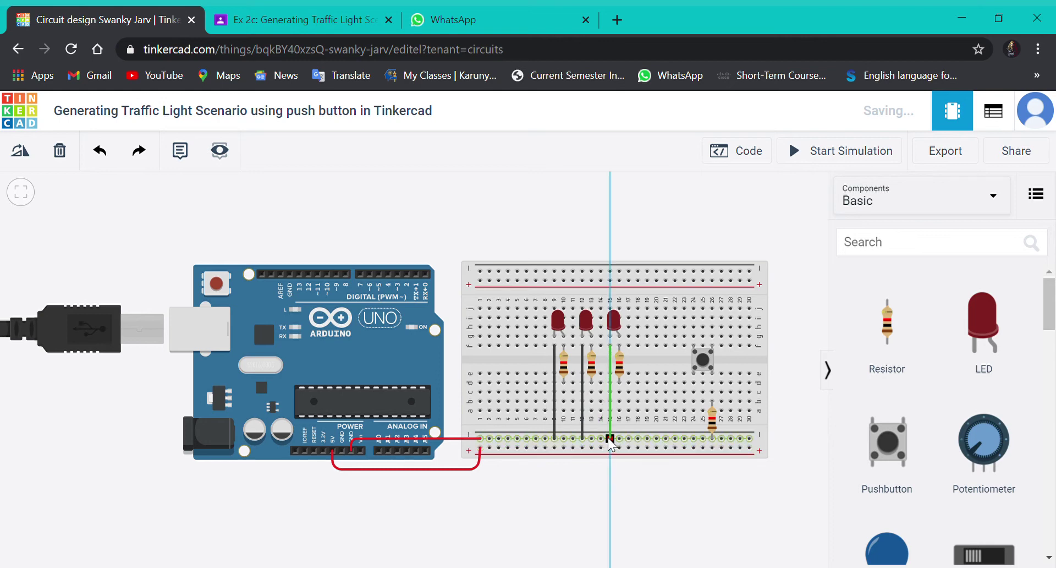
left_click(609, 438)
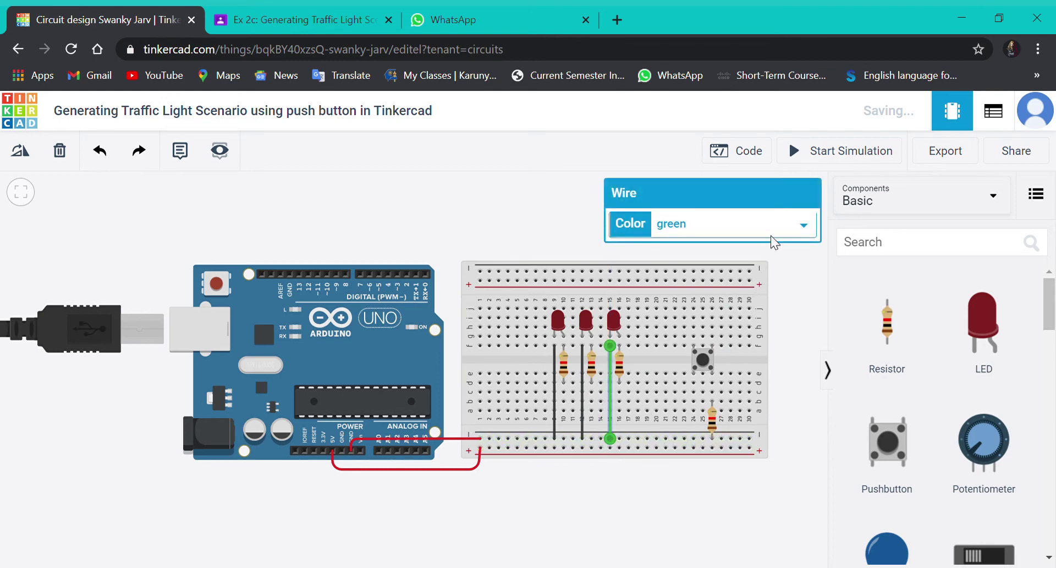
key("0")
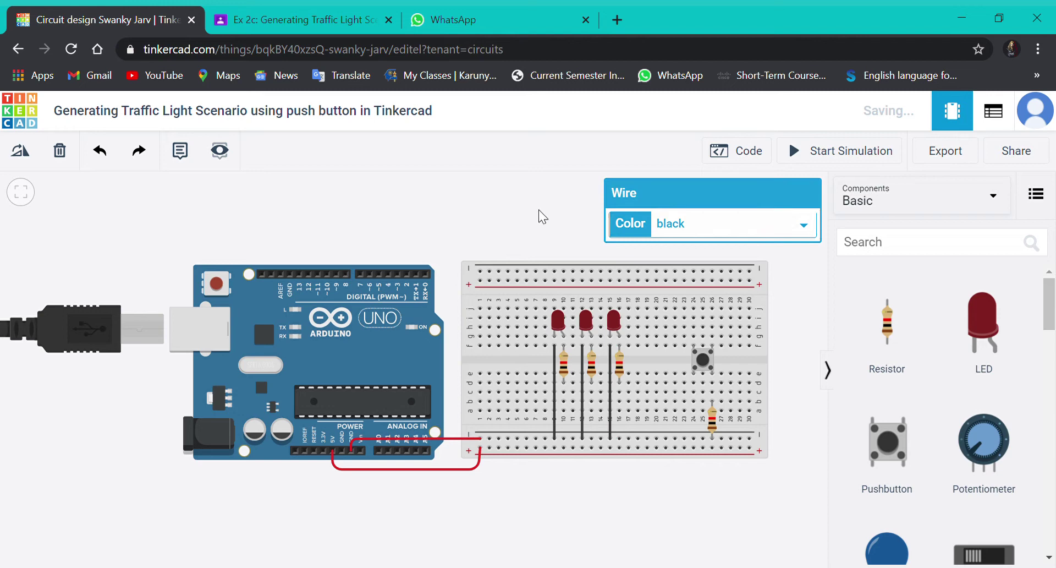
left_click(542, 217)
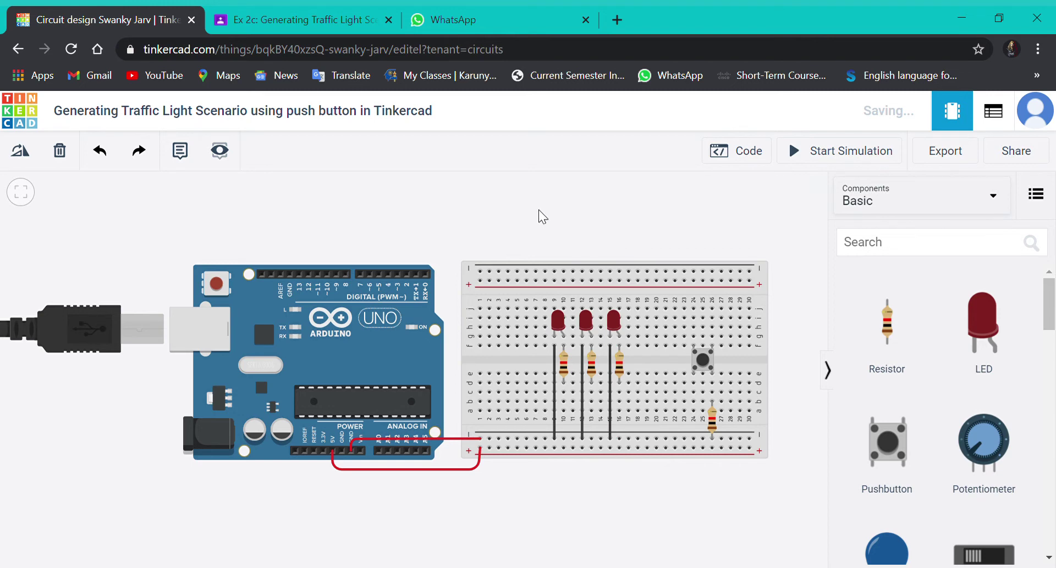
- Add a red wire from the pushbutton's column down to the bottom rail
left_click(694, 383)
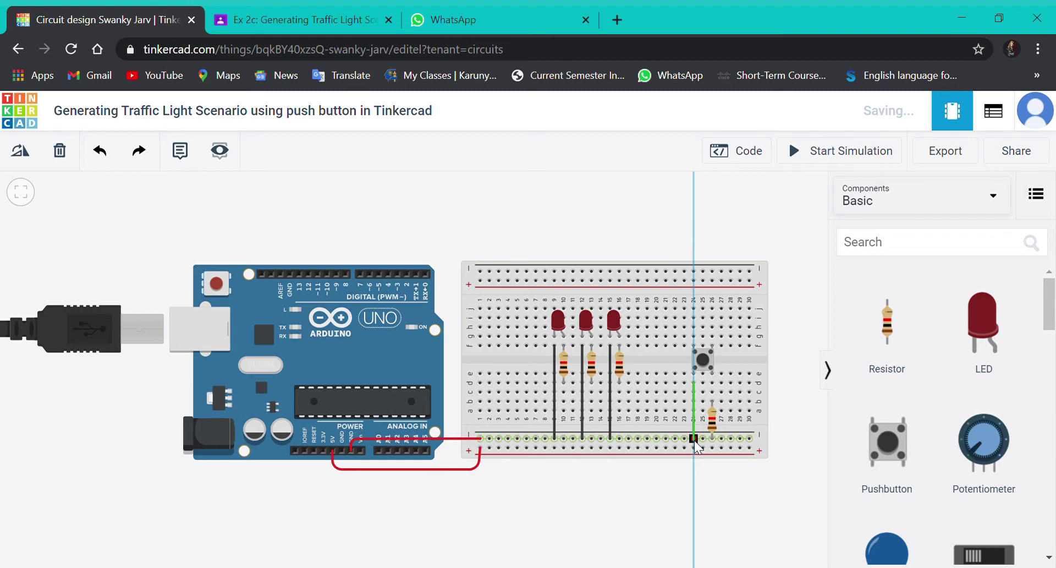
left_click(694, 448)
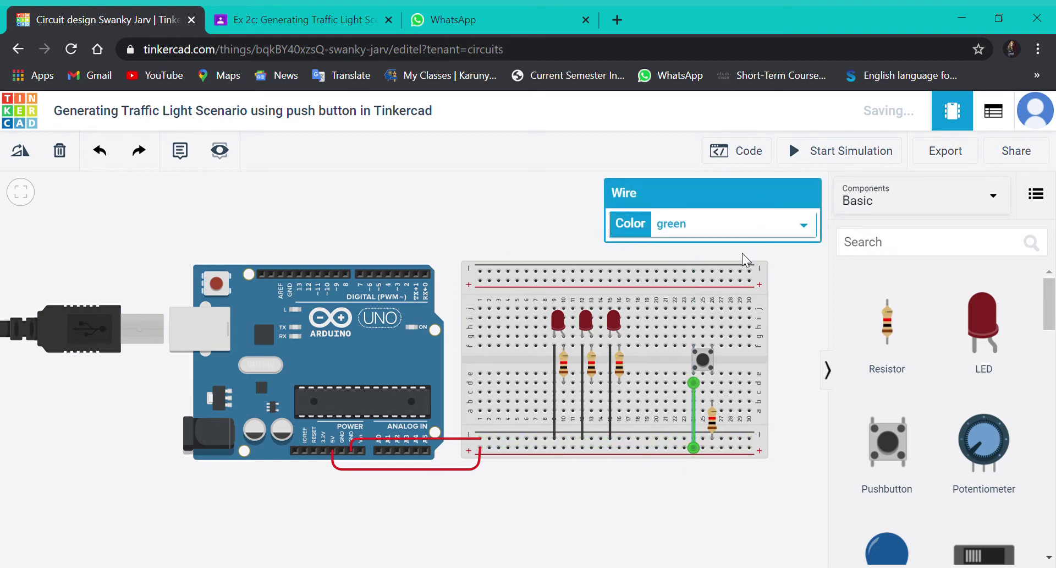
key("2")
left_click(556, 195)
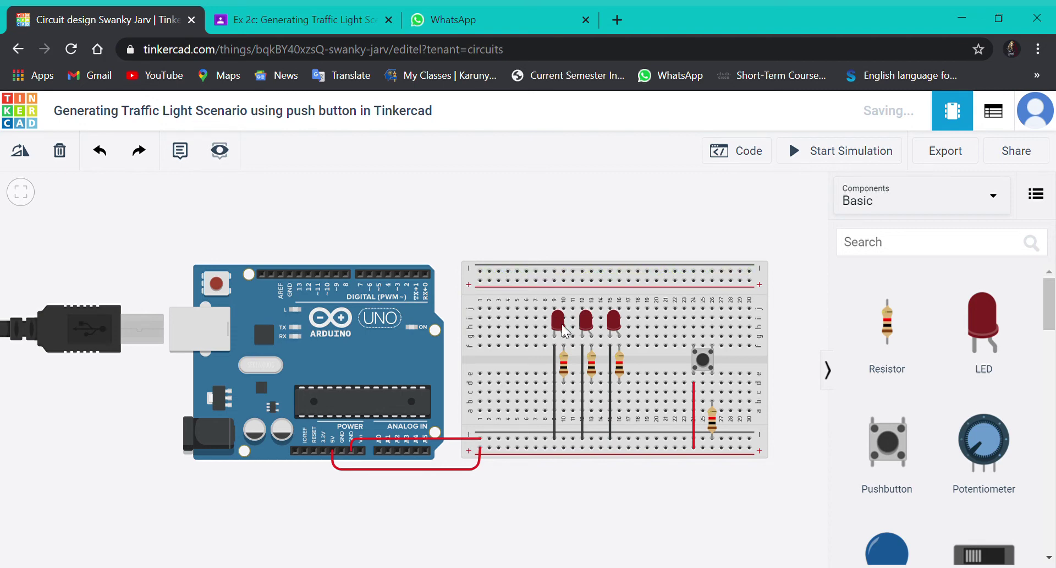
- Set the middle LED's colour to orange and the third LED's colour to green
left_click(588, 322)
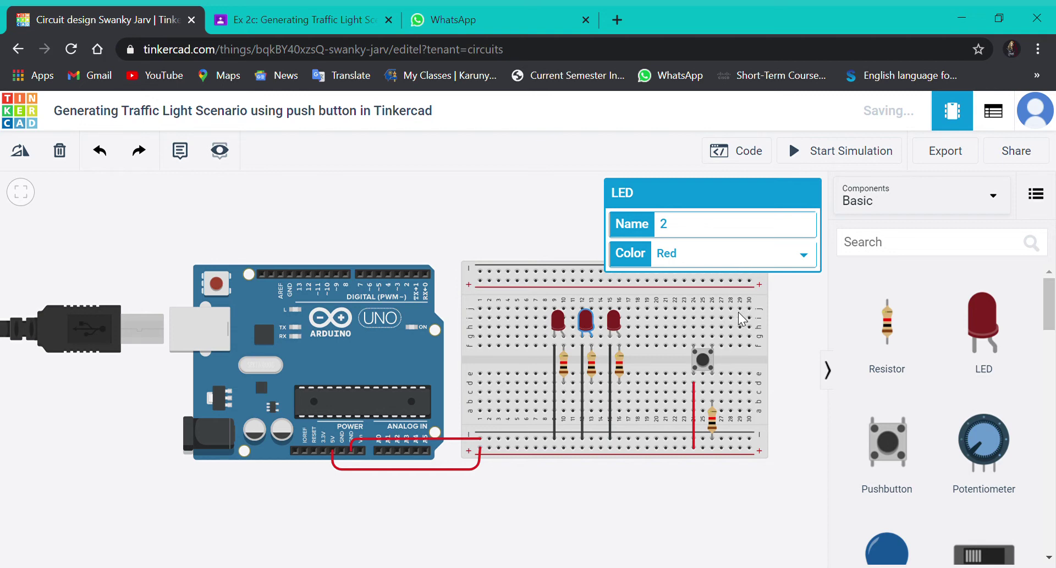
key("Down")
left_click(612, 328)
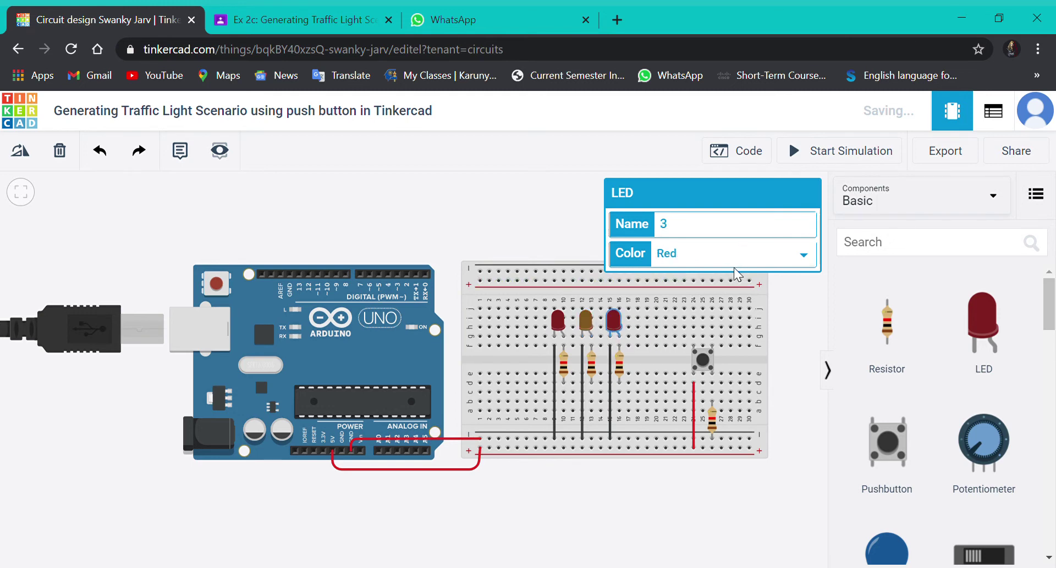
key("g")
left_click(566, 227)
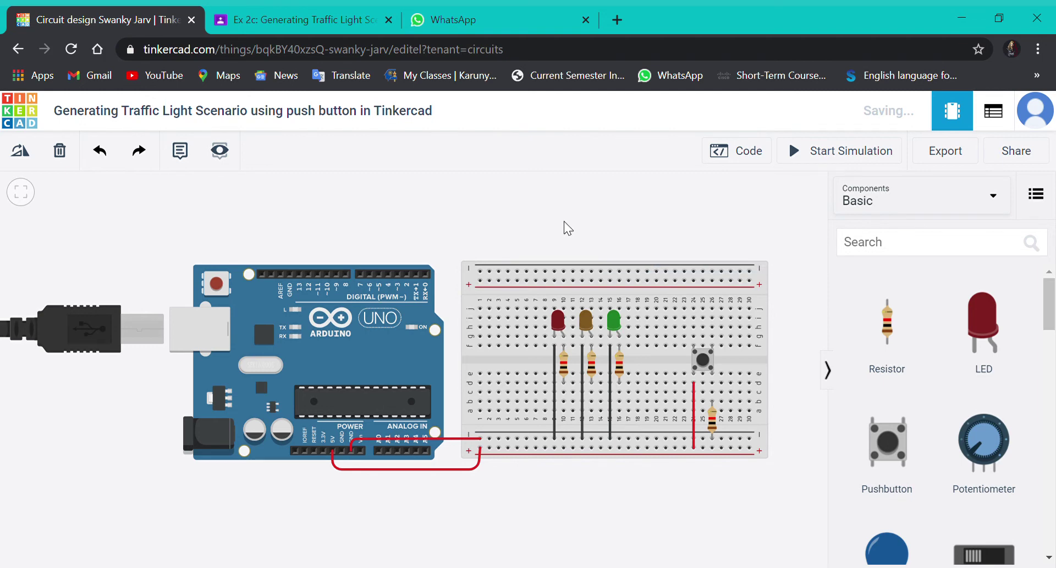
- Wire pins D13, D12 and D8 to the red, orange and green LED columns
left_click(299, 275)
left_click(299, 401)
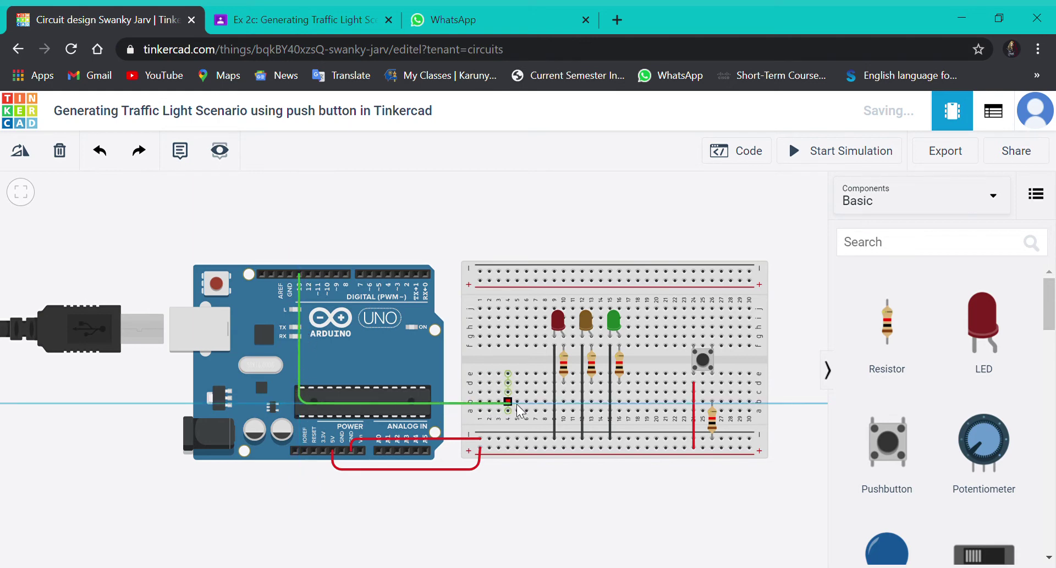
left_click(564, 402)
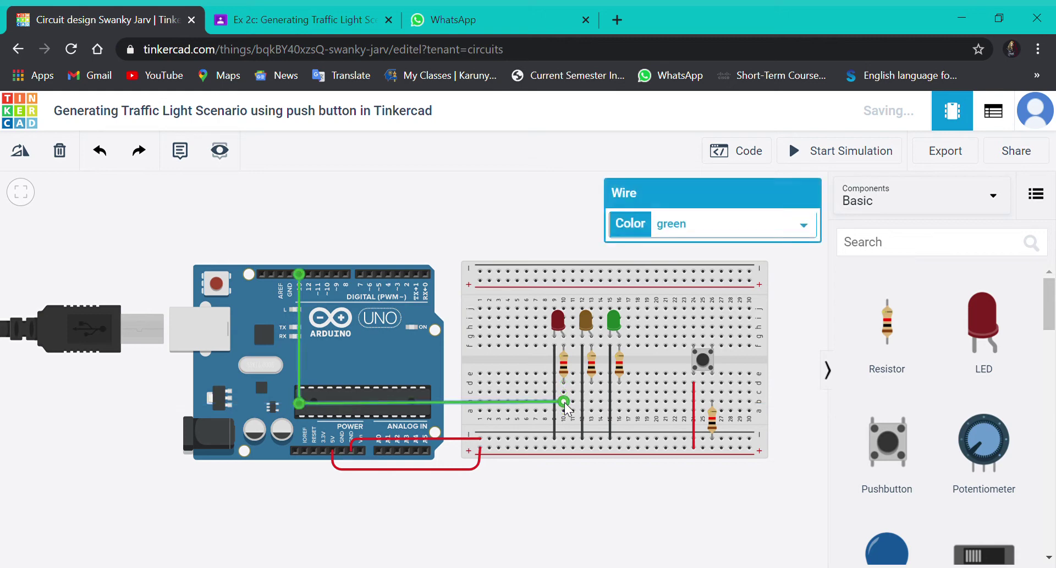
left_click(310, 274)
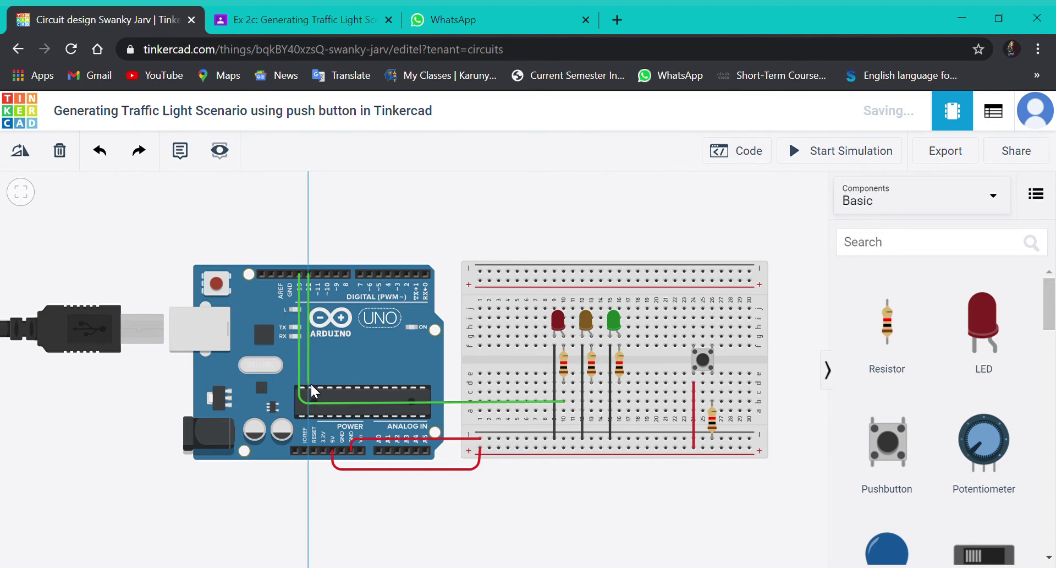
left_click(311, 417)
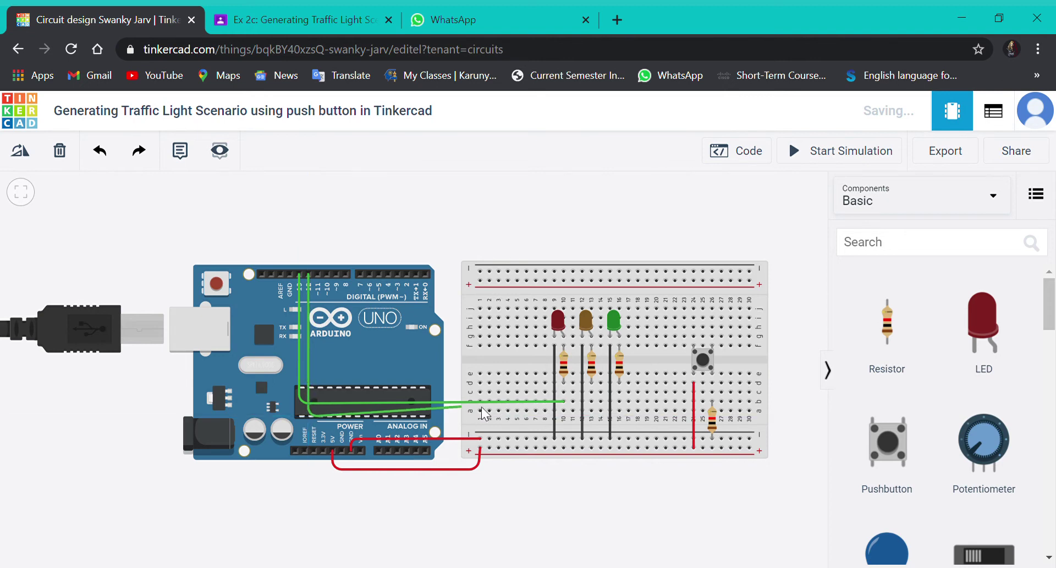
left_click(591, 411)
left_click(591, 412)
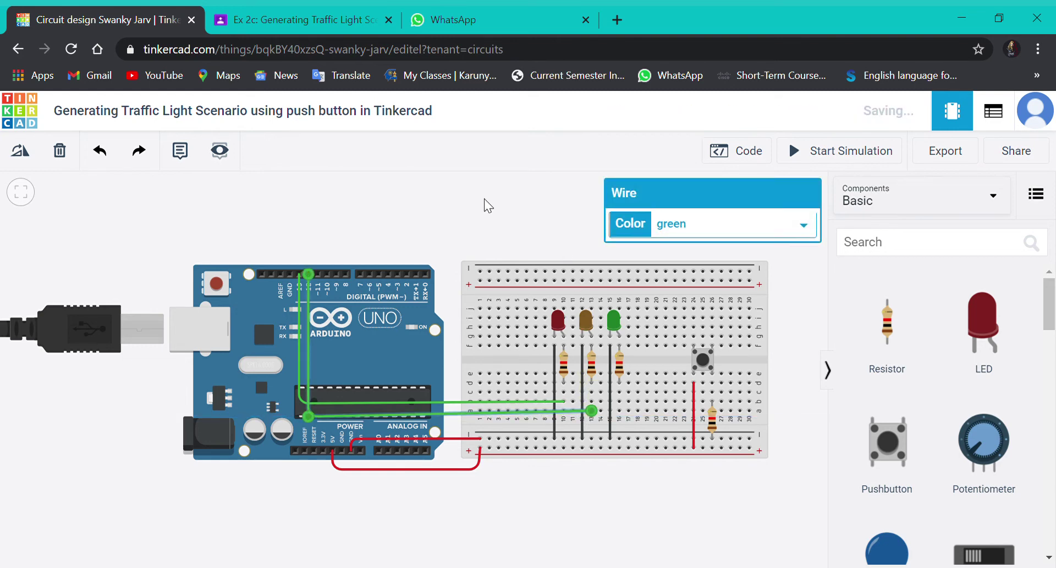
left_click(344, 271)
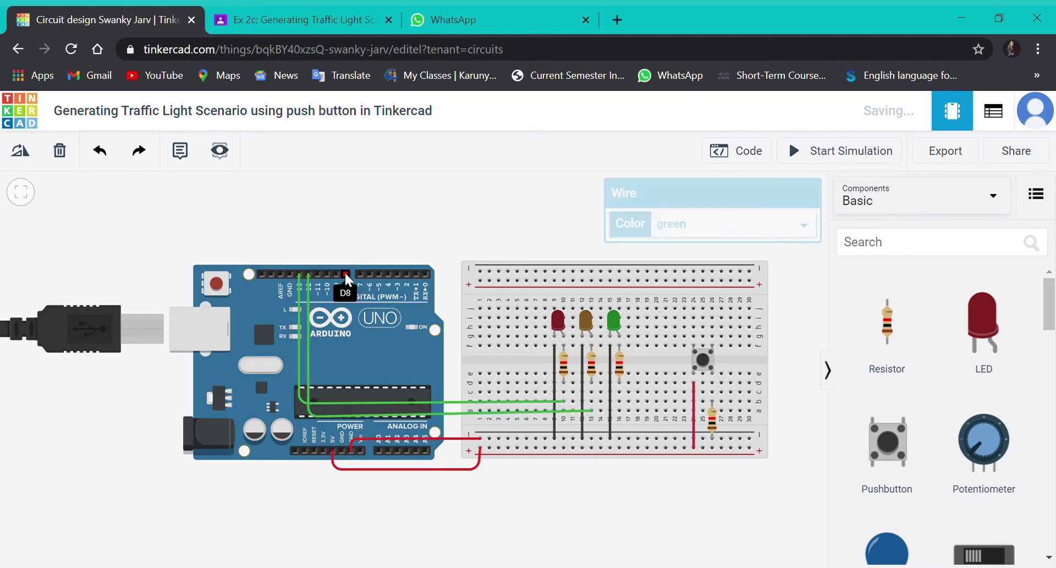
left_click(345, 390)
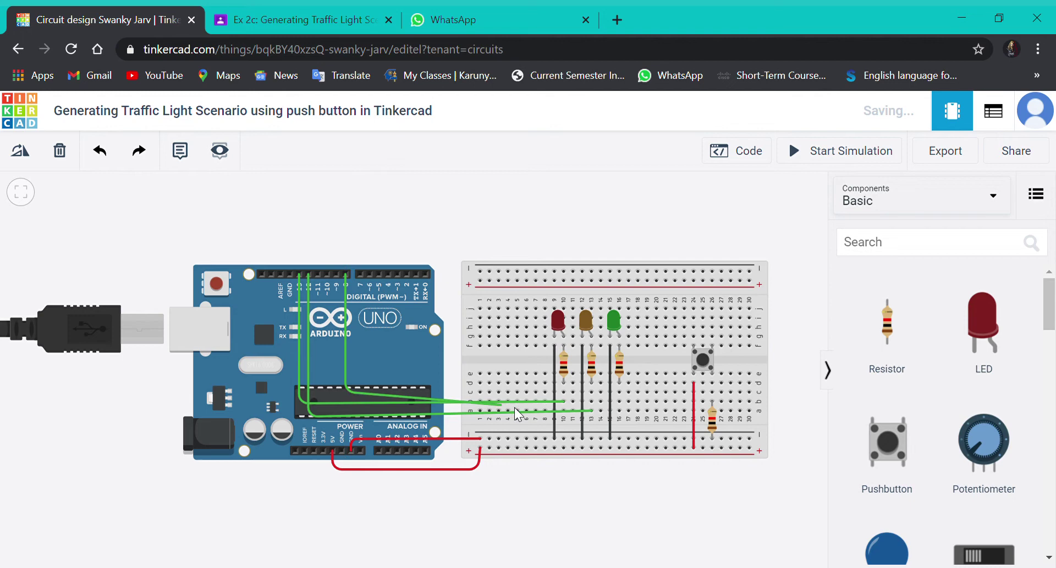
left_click(620, 391)
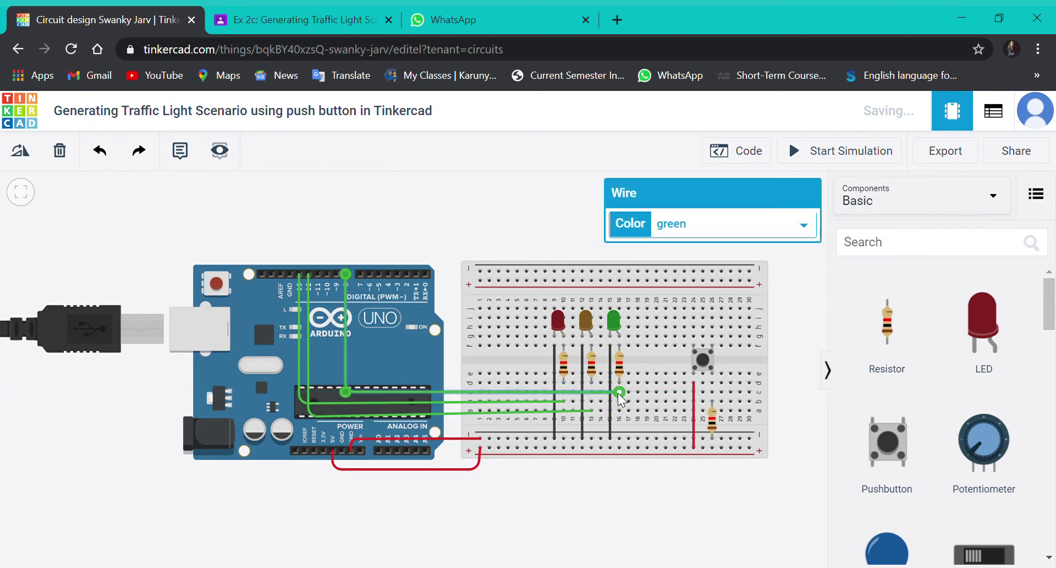
left_click(529, 236)
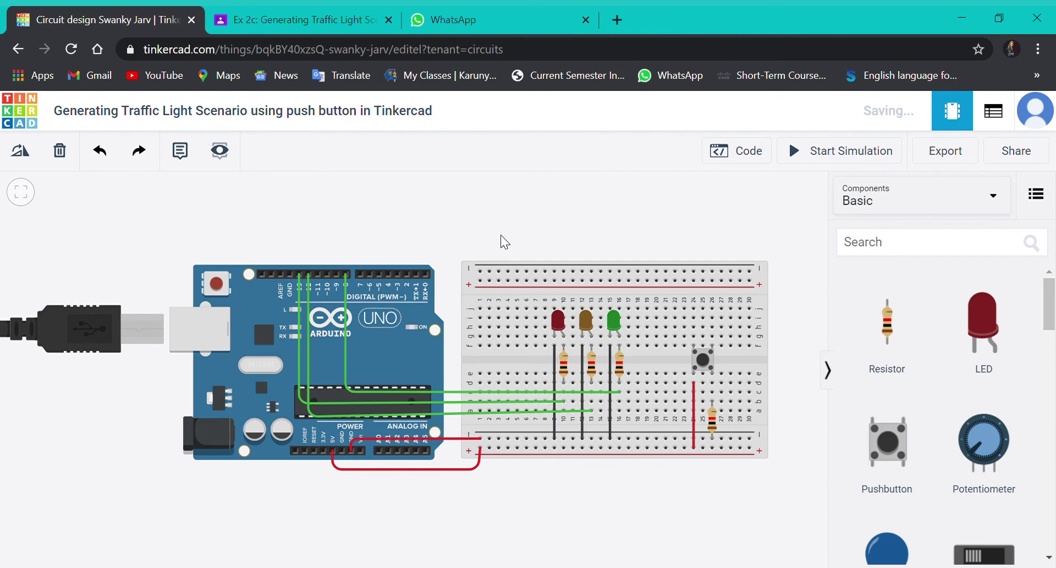
- Route a wire from pin D2 over the board to the pushbutton's column
left_click(406, 274)
left_click(406, 220)
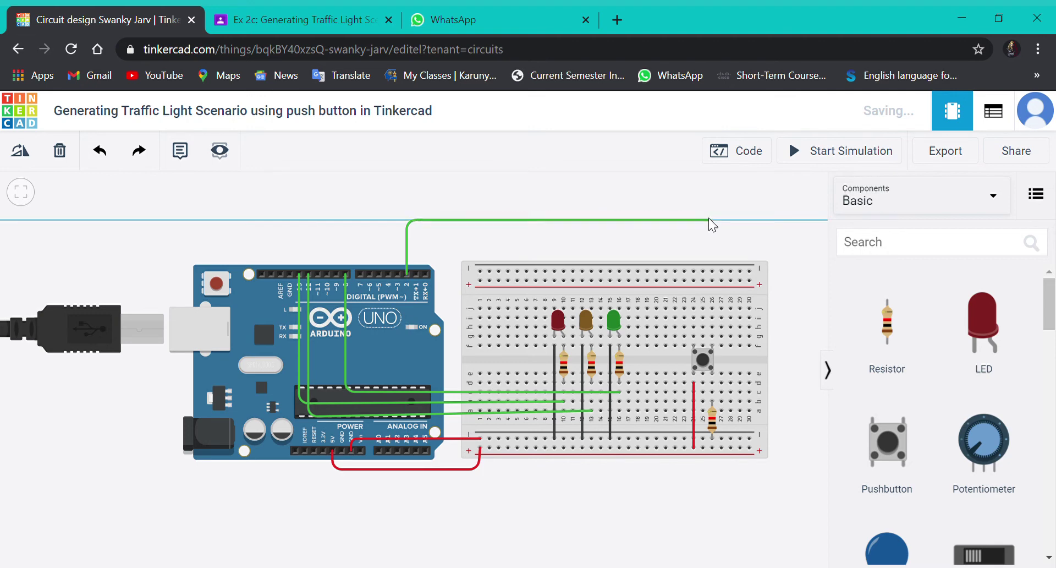
left_click(710, 220)
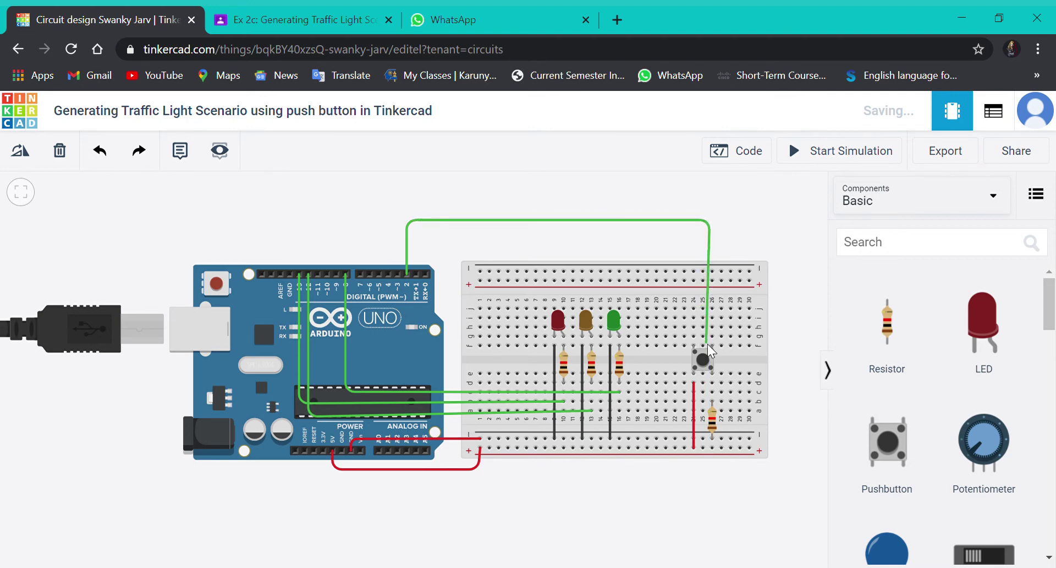
left_click(712, 393)
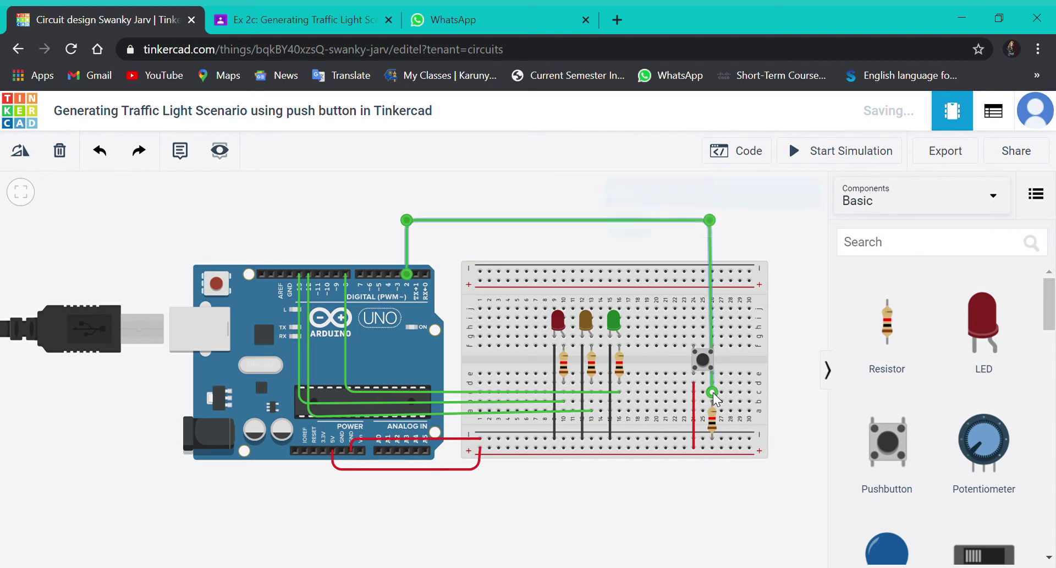
left_click(570, 248)
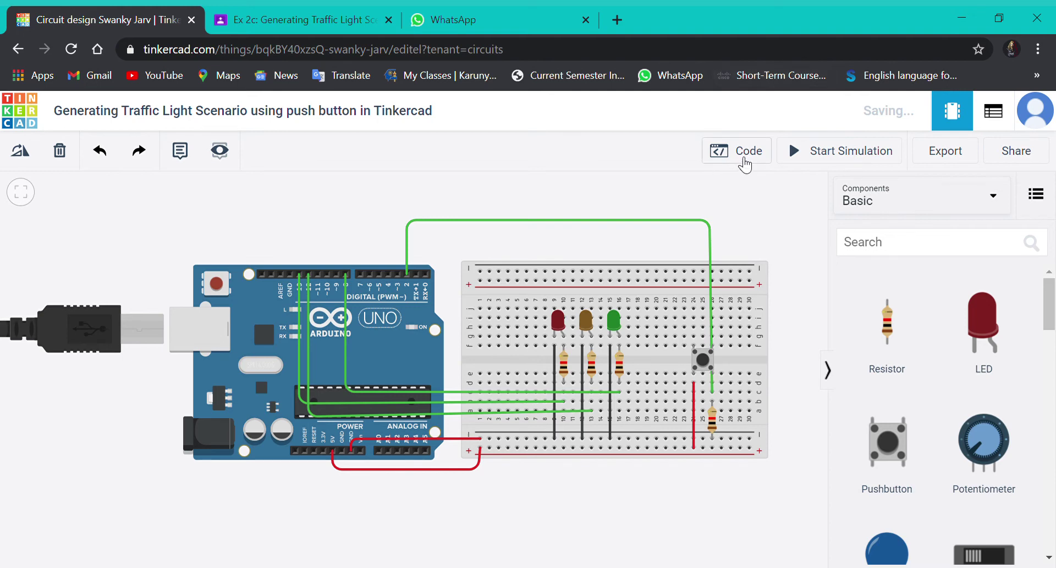
- Write the text sketch: pin 2 as input, lighting pins 13, 12, 8 for three seconds each
left_click(745, 163)
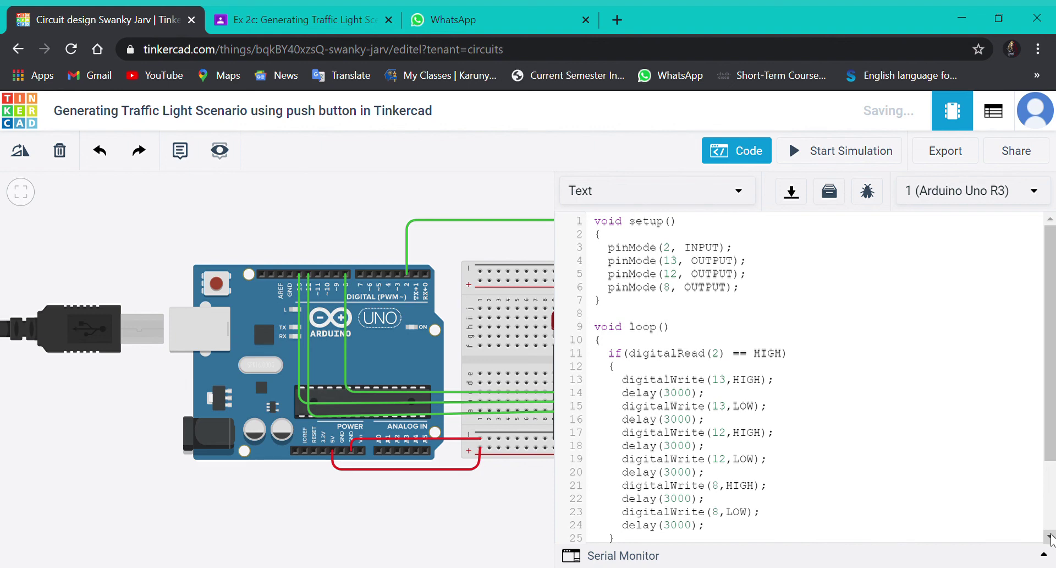
left_click(1051, 536)
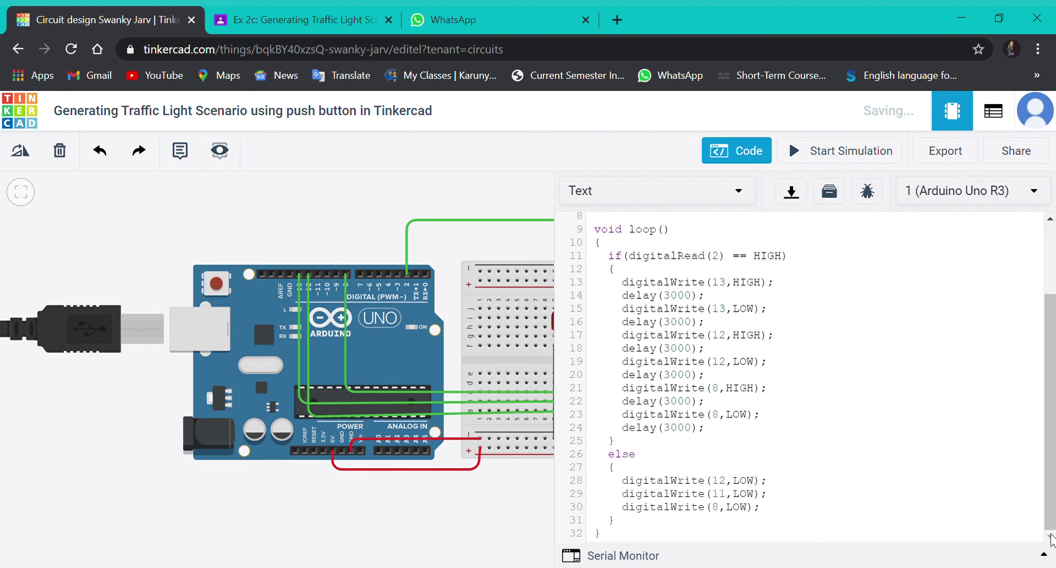
scroll(987, 288, "up", 2)
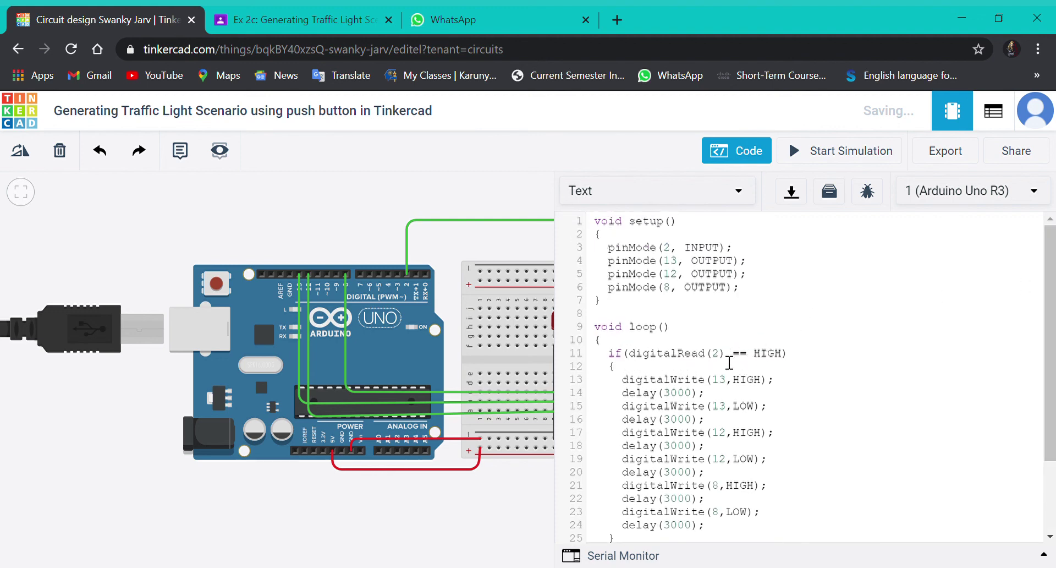
scroll(1043, 440, "down", 2)
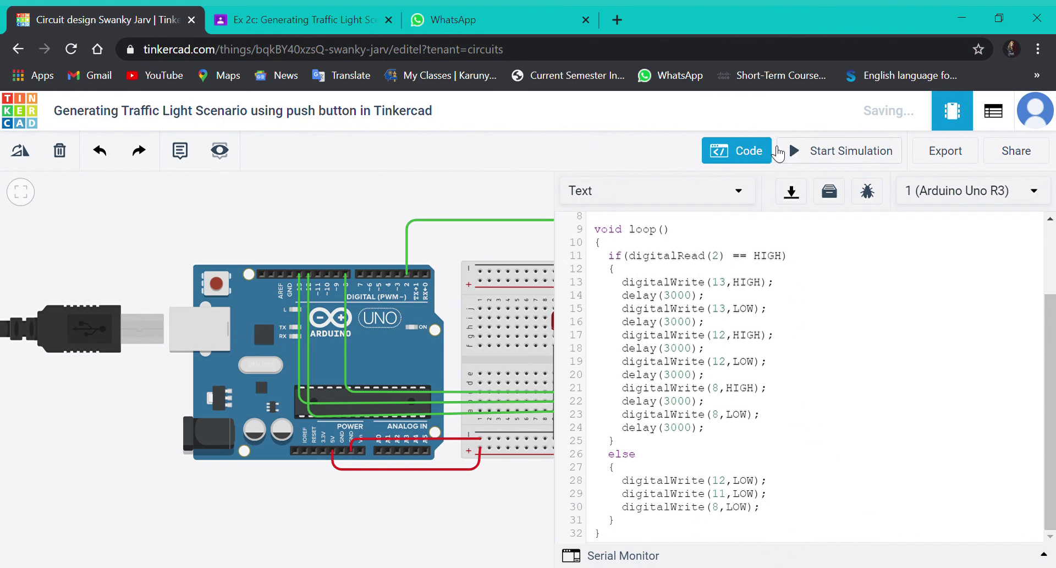
- Start the simulation and press the pushbutton to light red, orange and green in turn
left_click(748, 151)
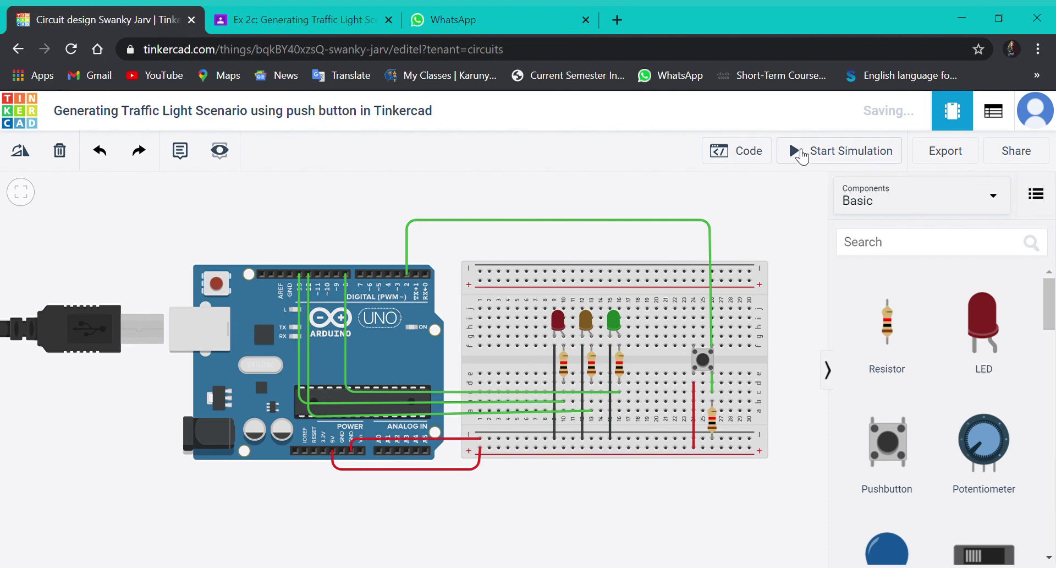
left_click(808, 154)
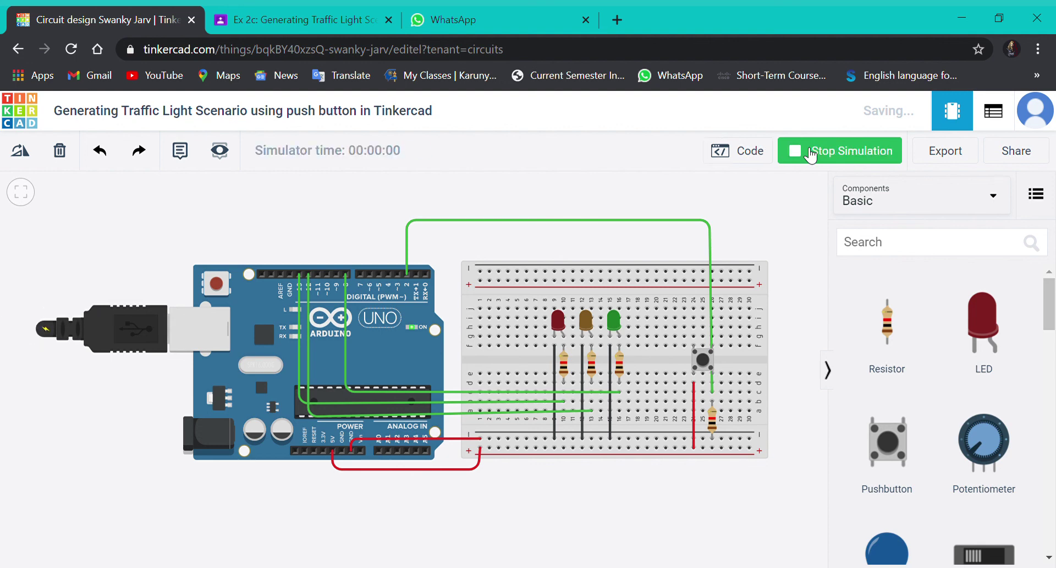
left_click(701, 361)
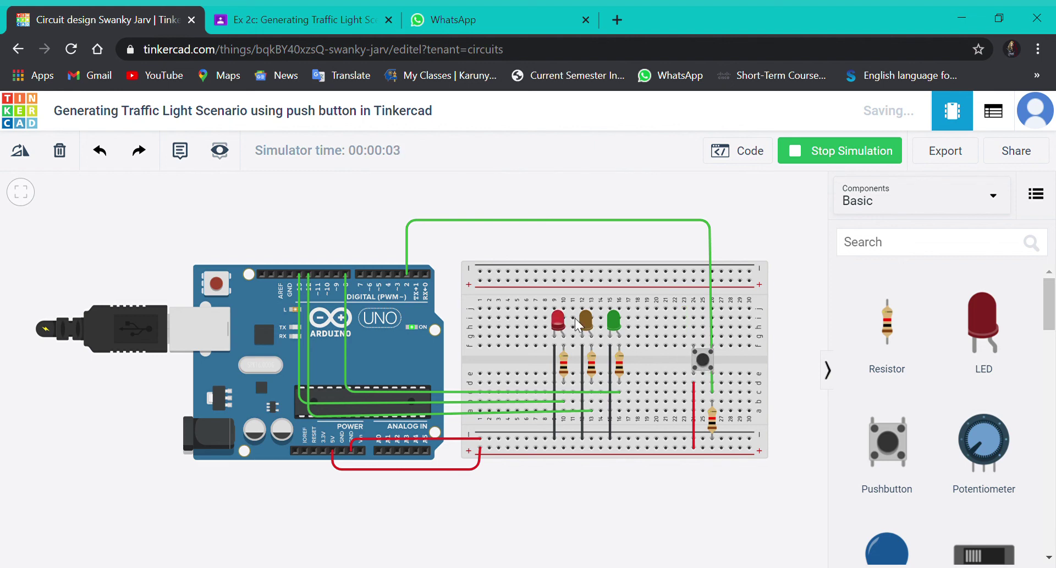